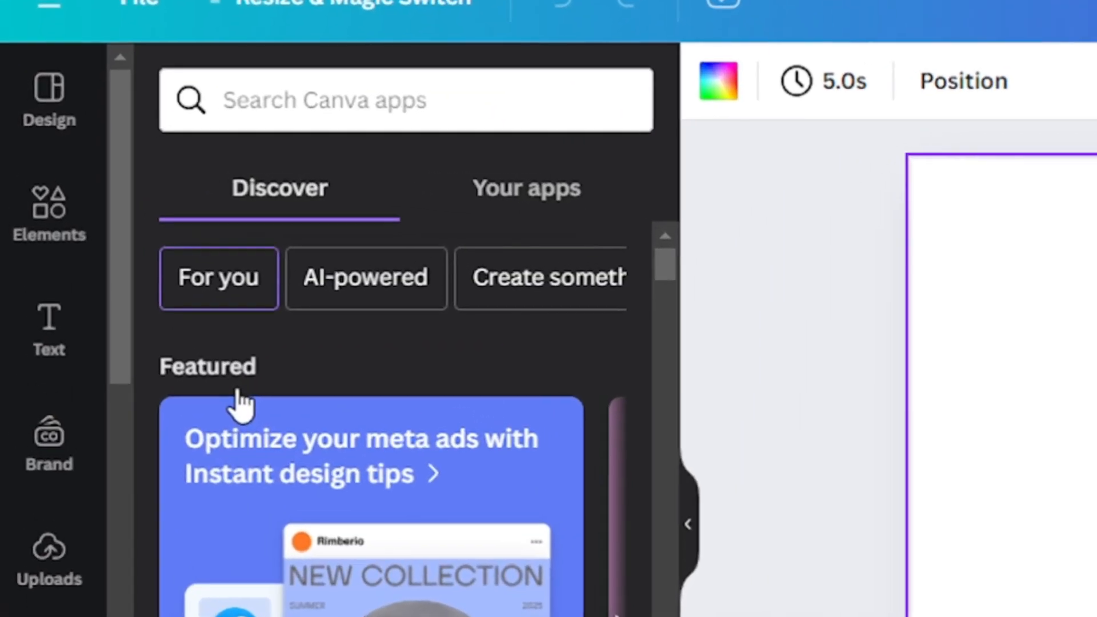
# - Search the Canva apps for "heygen" and open the HeyGen AI Avatars app
pyautogui.click(243, 121)
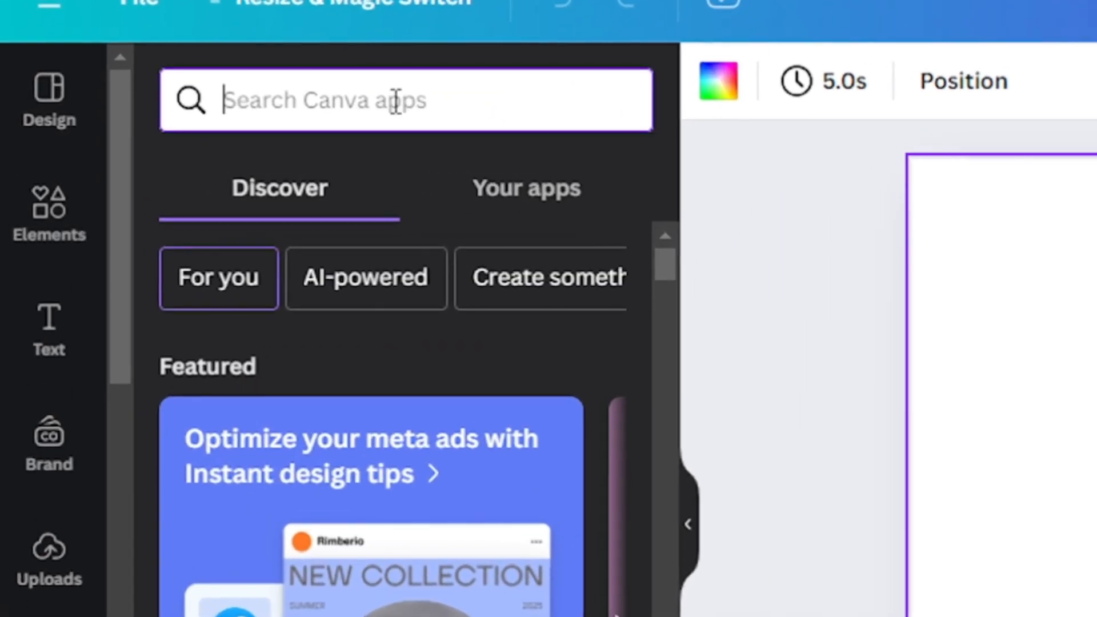
pyautogui.write('heygen')
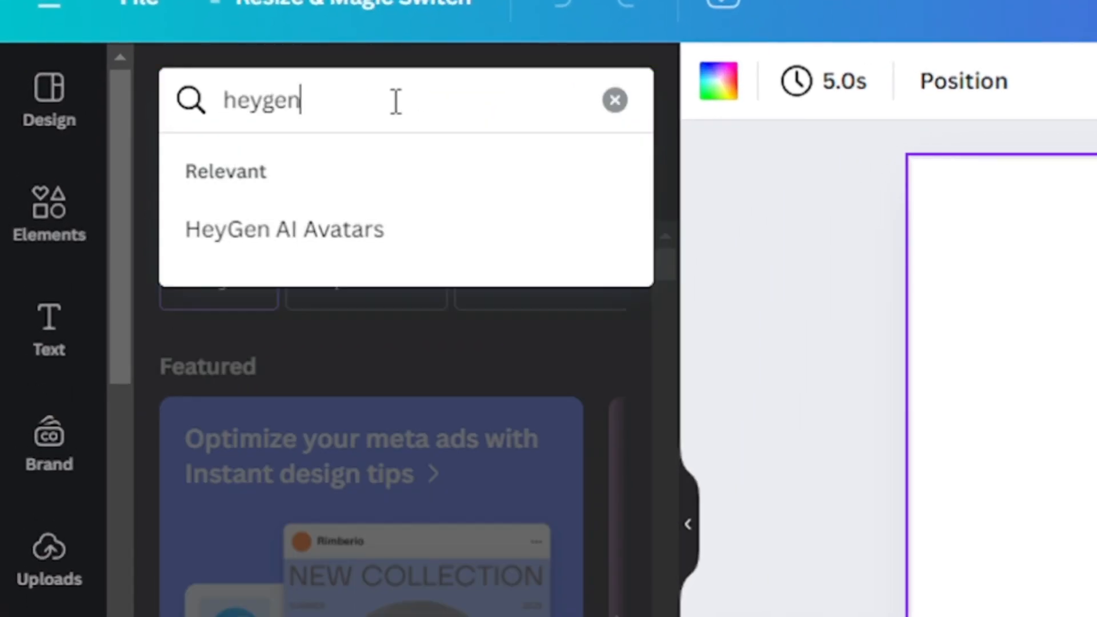
pyautogui.click(284, 229)
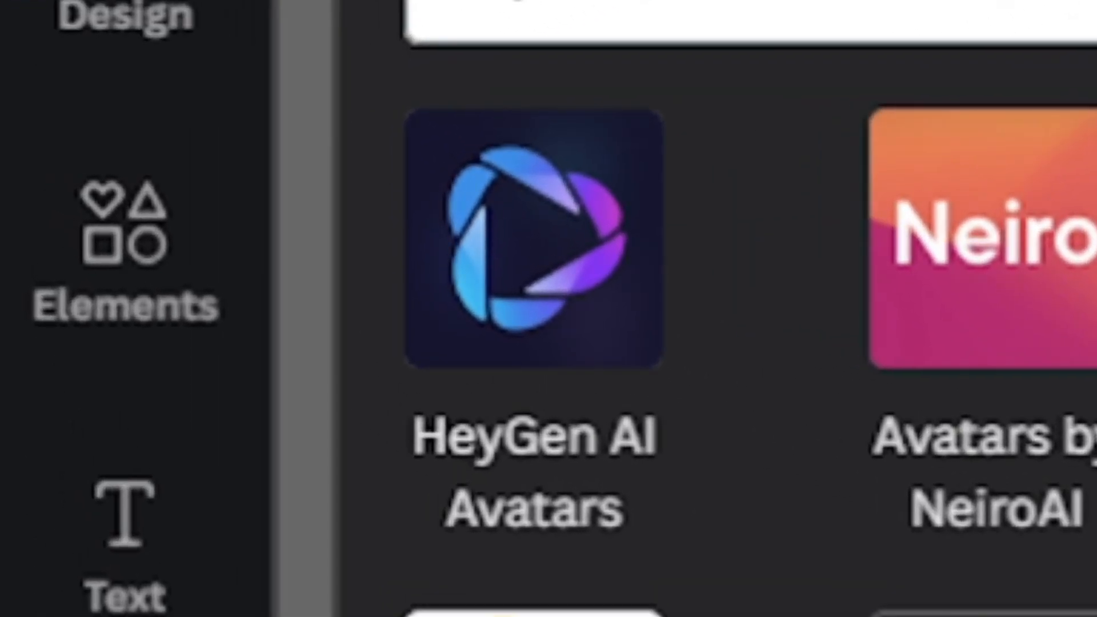
pyautogui.click(533, 238)
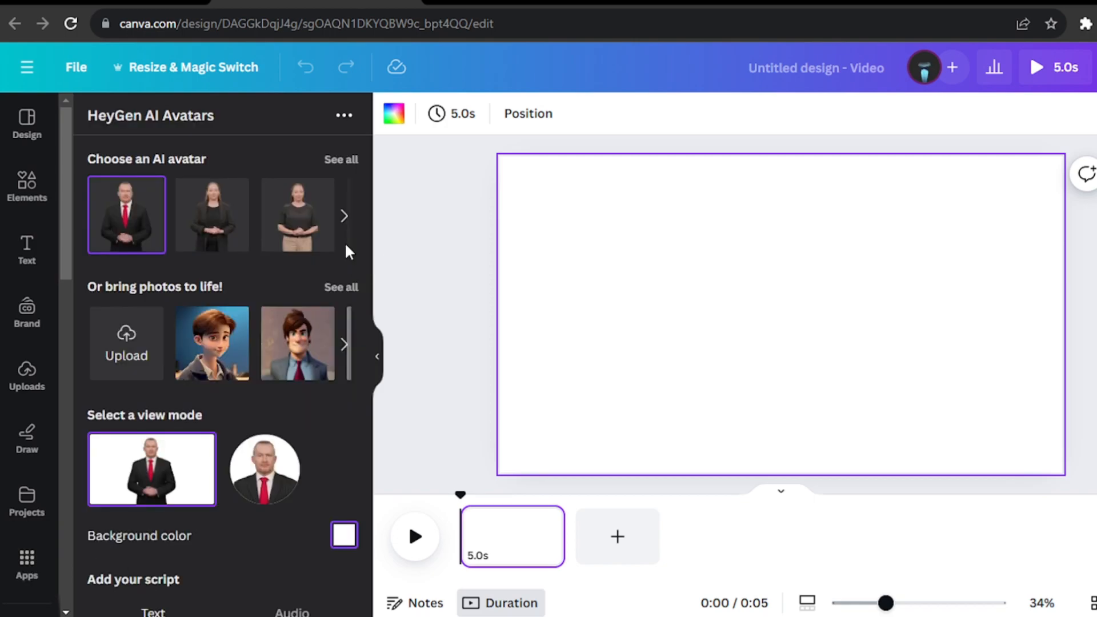
# - Start connecting a HeyGen account to the avatar app and open the sign-up form for registering with an email
pyautogui.scroll(-10, 346, 247)
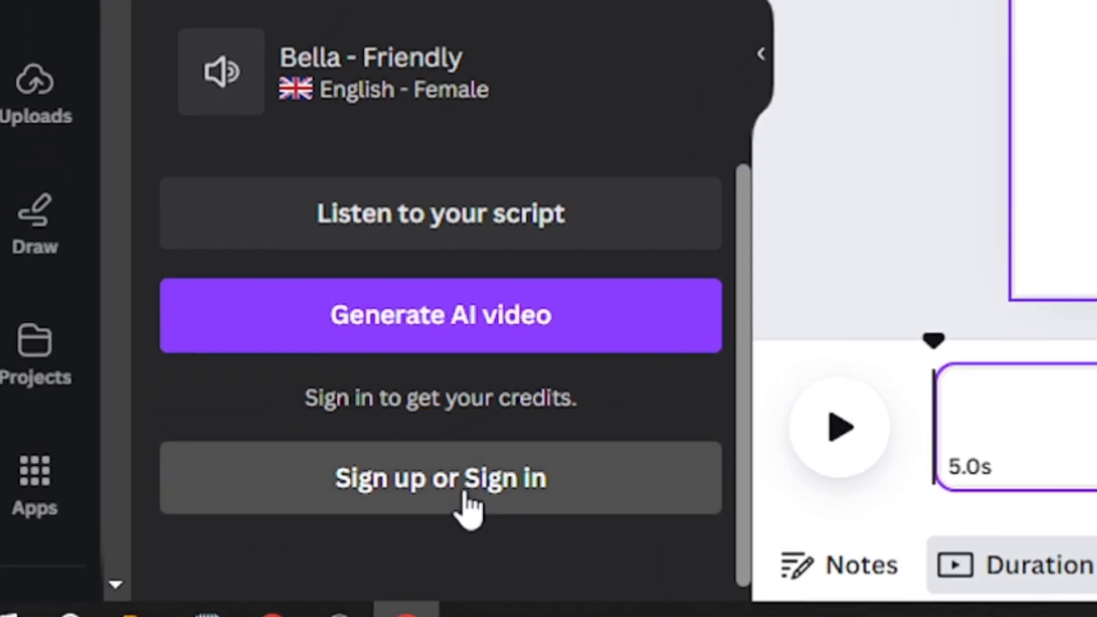
pyautogui.click(467, 508)
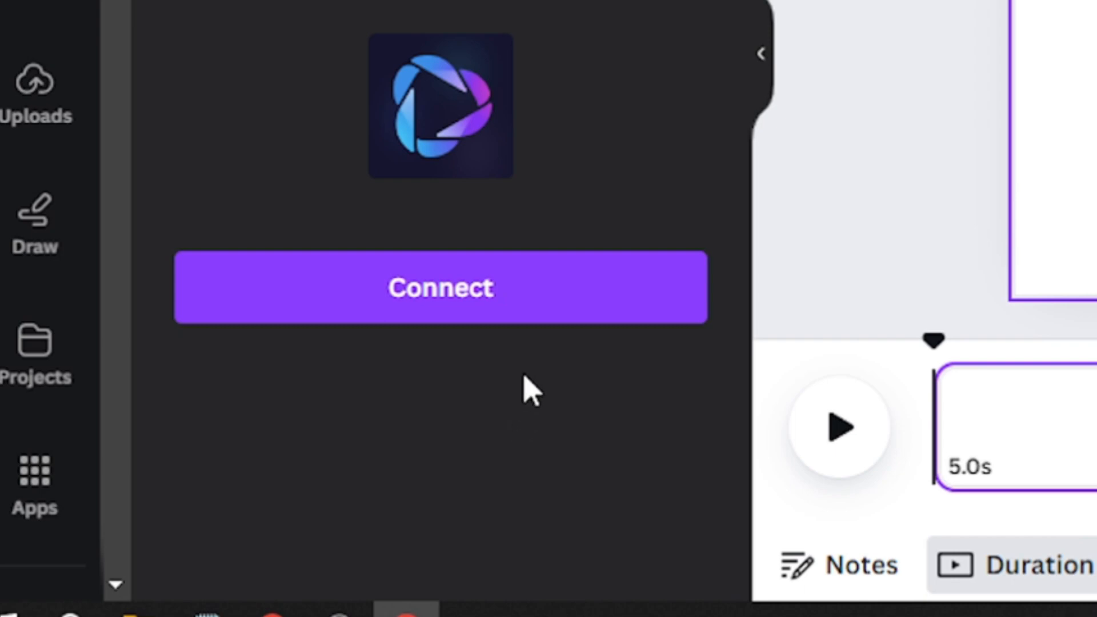
pyautogui.click(439, 317)
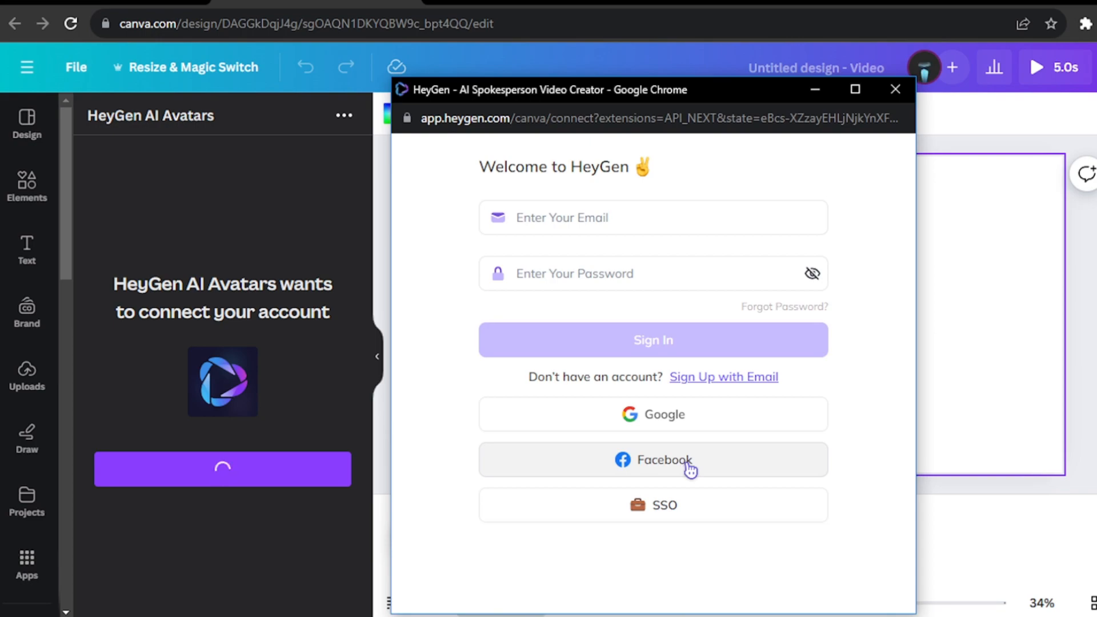
pyautogui.click(726, 382)
pyautogui.click(595, 241)
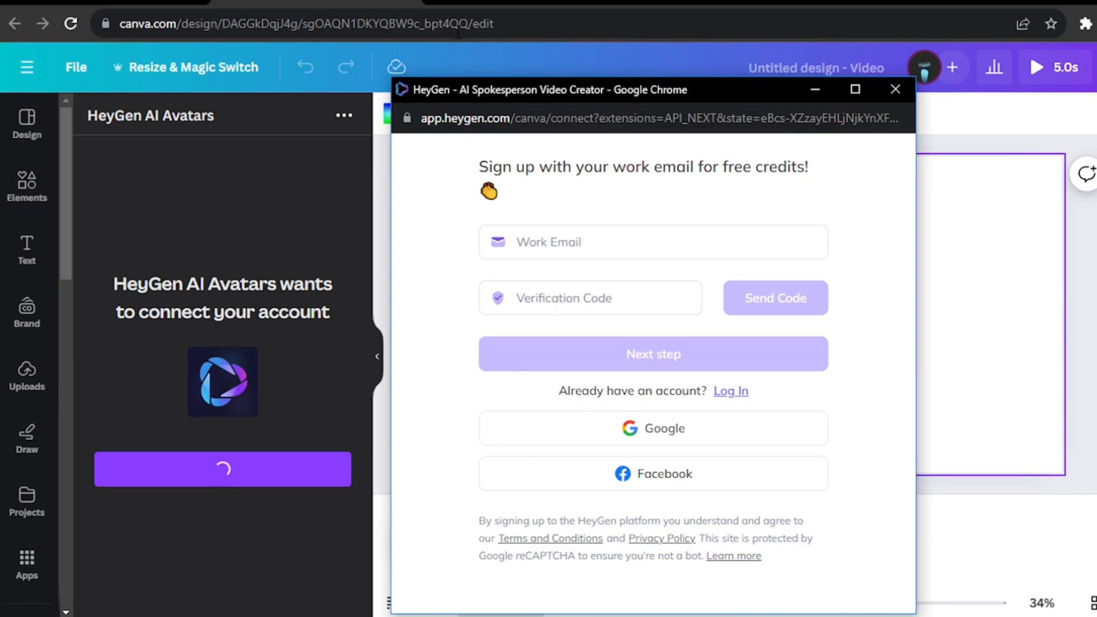
# - Search Google for "temp mail" in a new browser tab and open the Temp Mail disposable email site at temp-mail.org
pyautogui.hotkey('ctrl', 't')
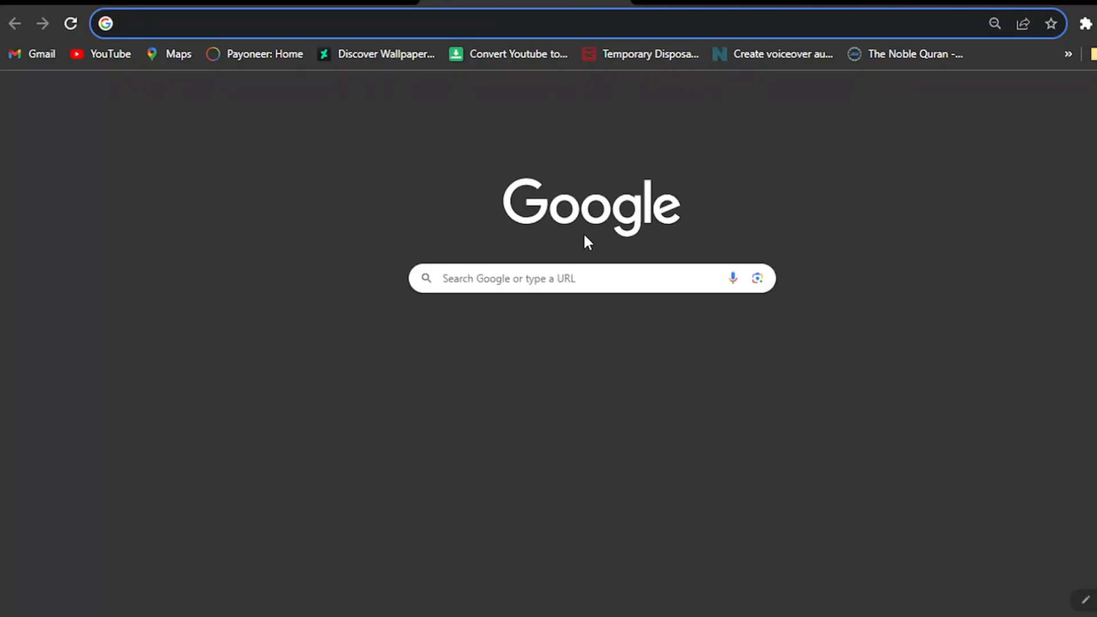
pyautogui.click(586, 277)
pyautogui.write('temp')
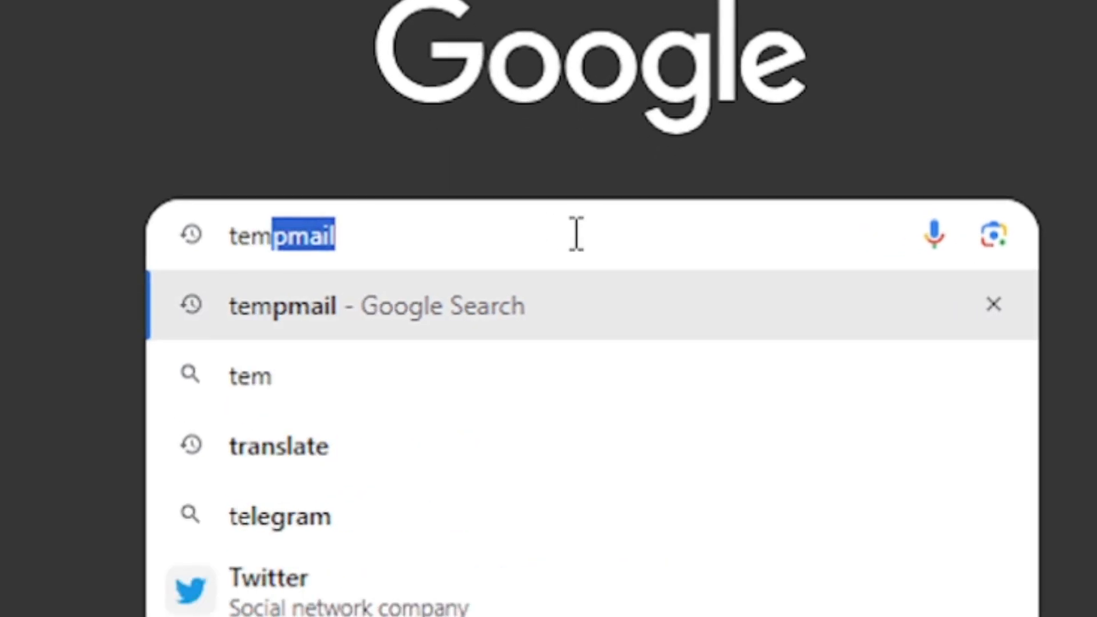
pyautogui.write(' mail')
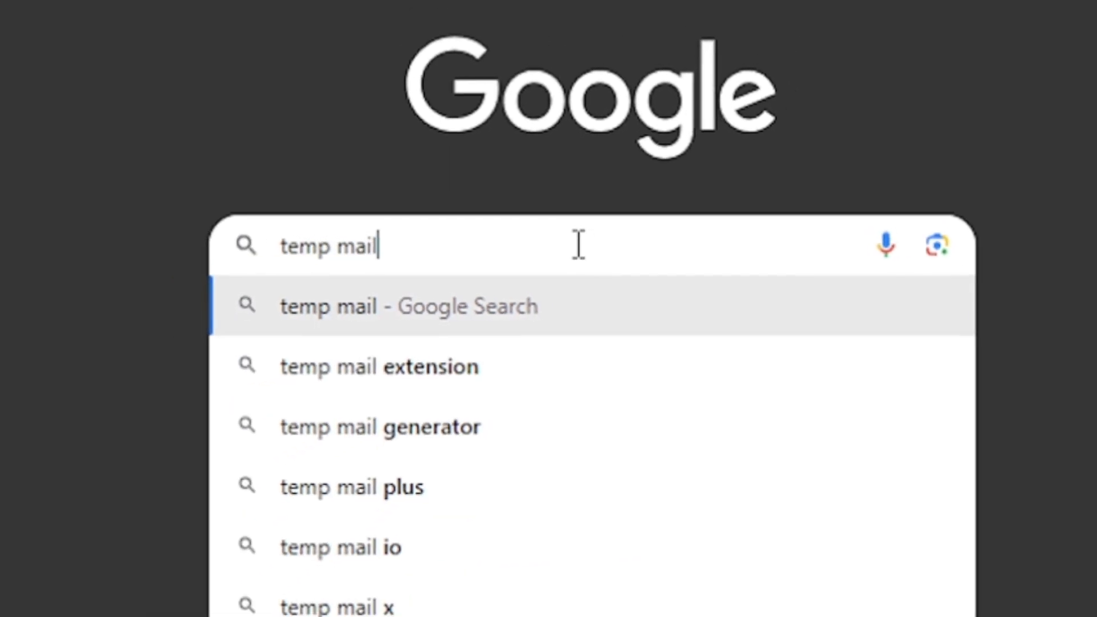
pyautogui.press('Return')
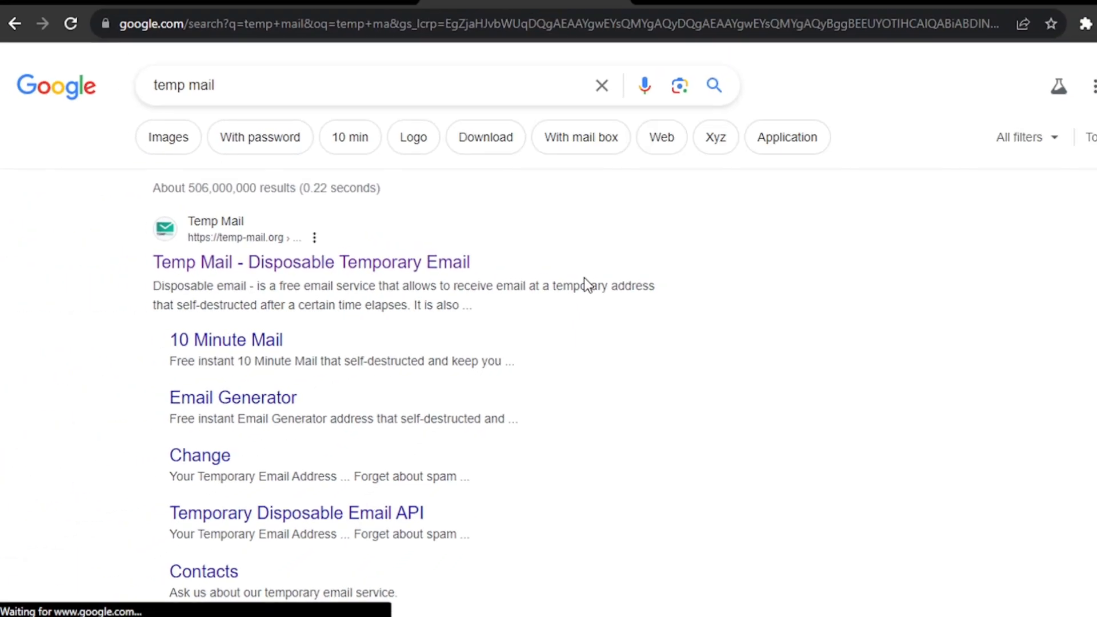
pyautogui.scroll(-10, 598, 287)
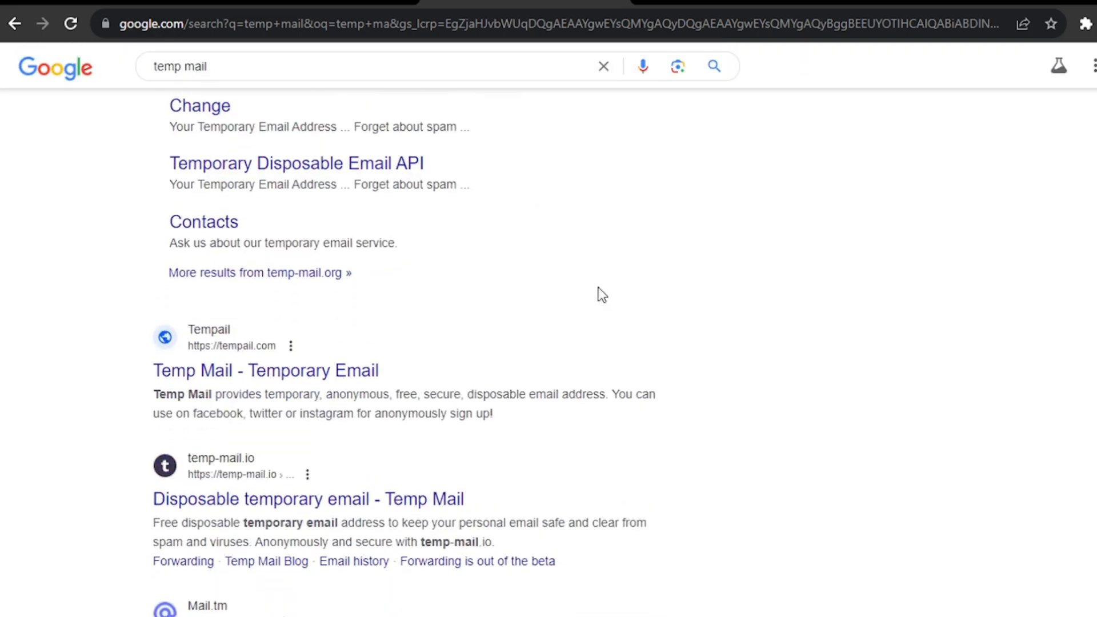
pyautogui.scroll(-5, 598, 290)
pyautogui.scroll(15, 598, 289)
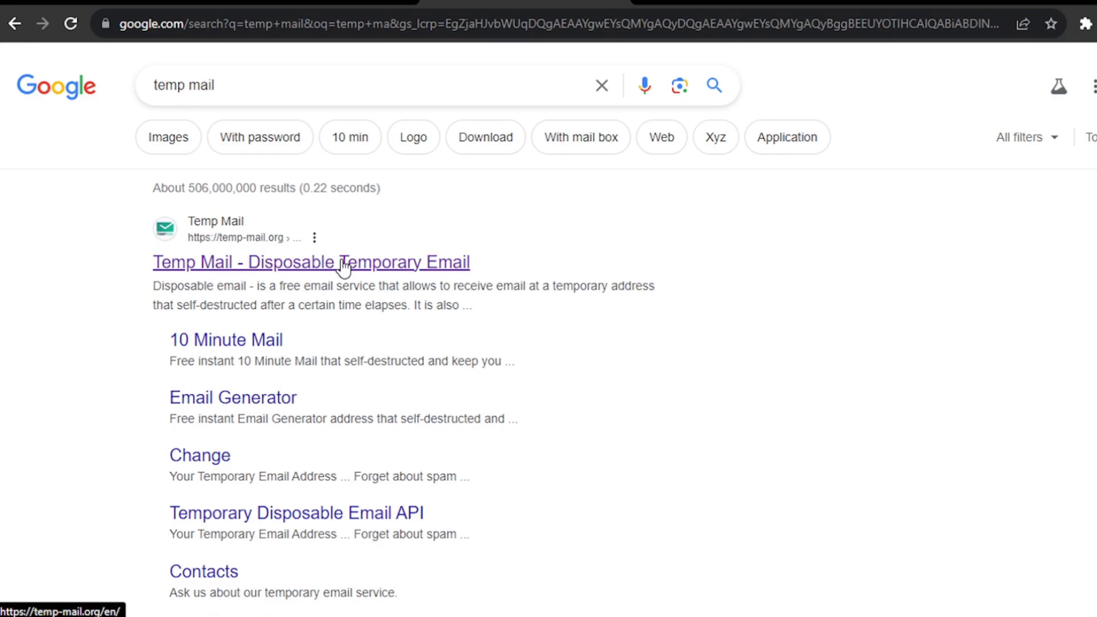
pyautogui.click(343, 263)
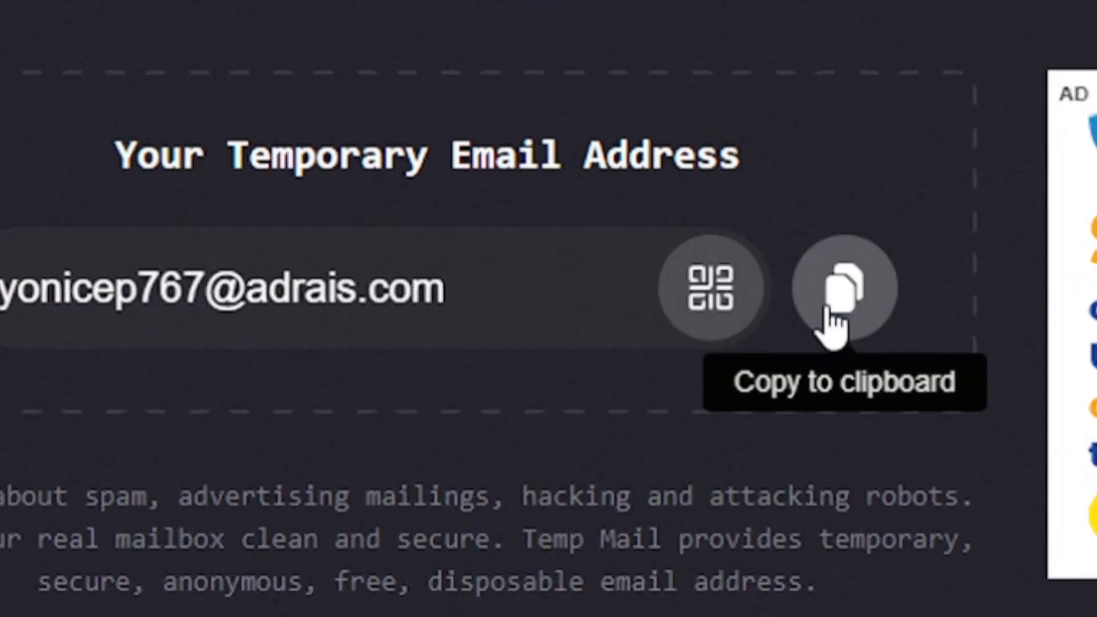
# - Copy the temporary email address into the HeyGen sign-up form's work email field and request a verification code
pyautogui.click(826, 308)
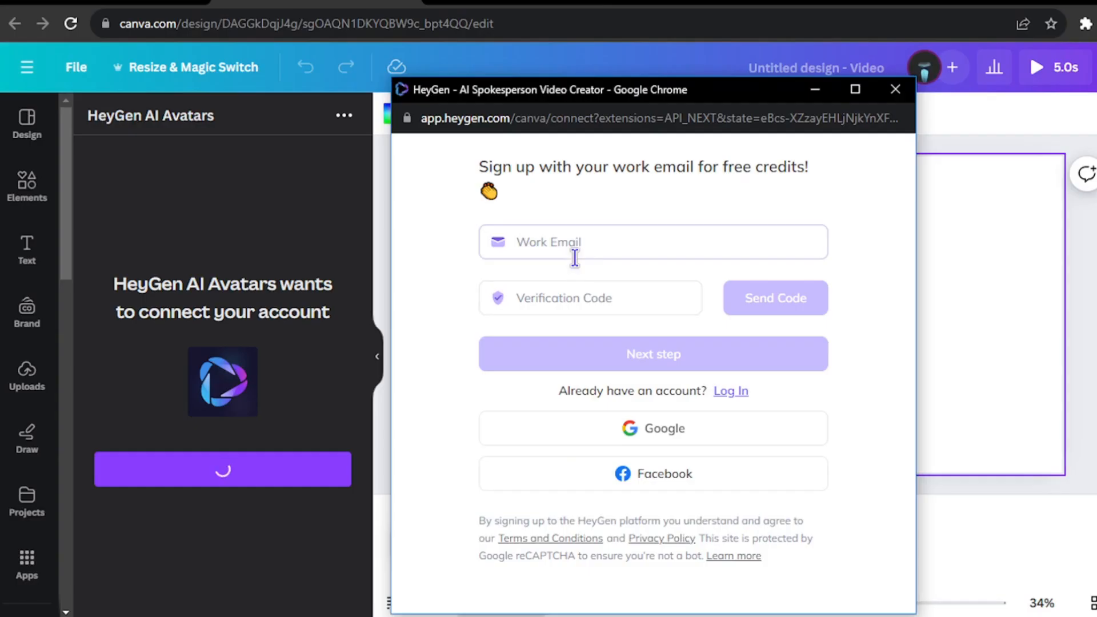
pyautogui.click(579, 242)
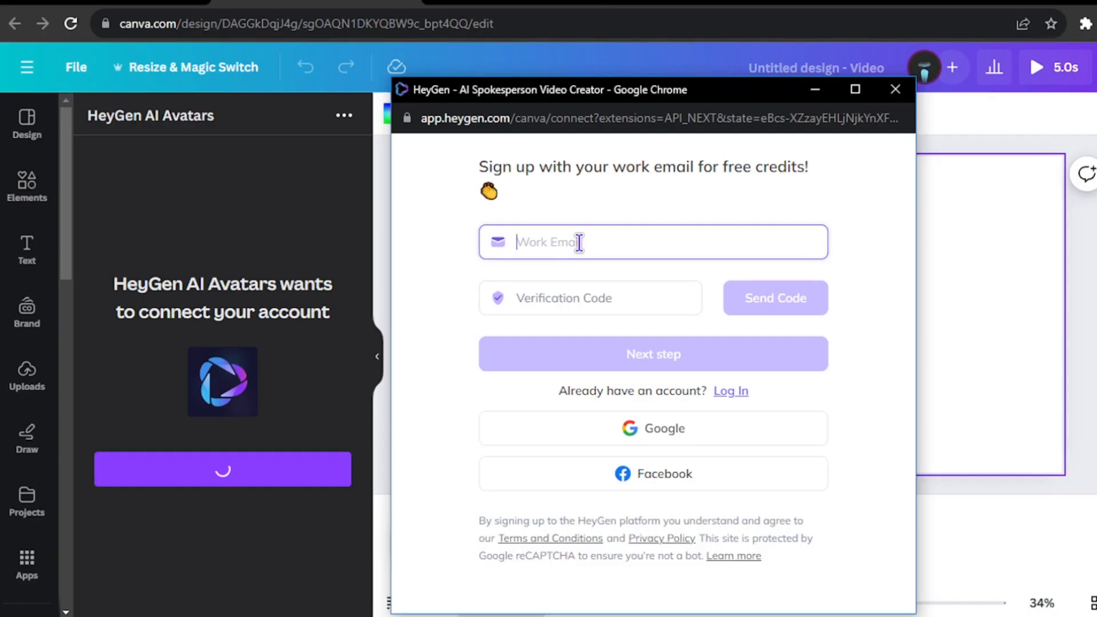
pyautogui.rightClick(579, 242)
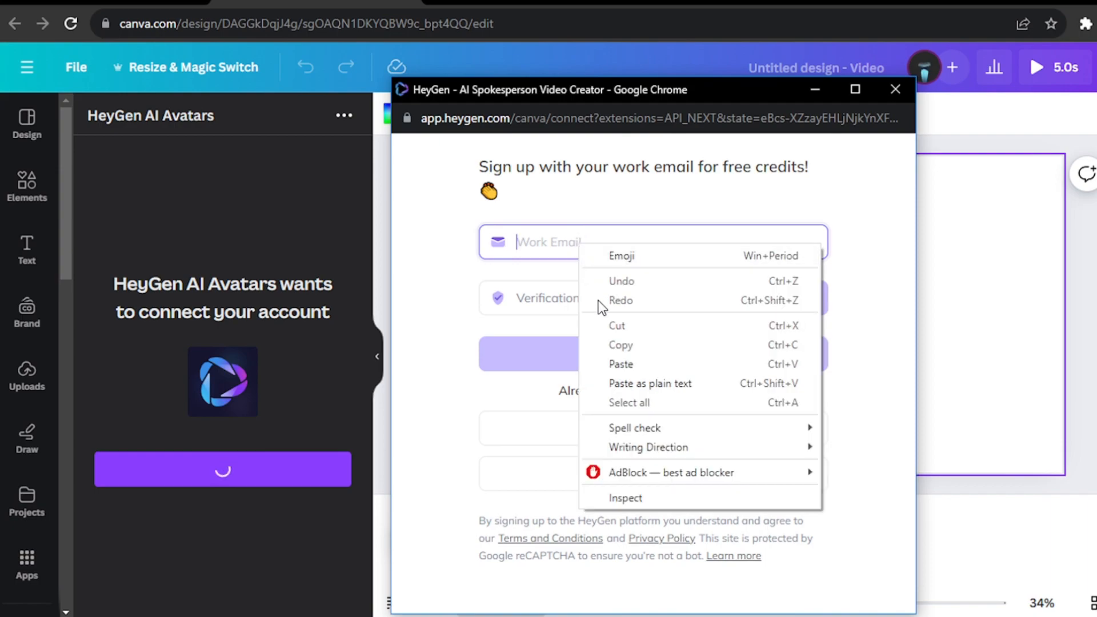
pyautogui.click(608, 358)
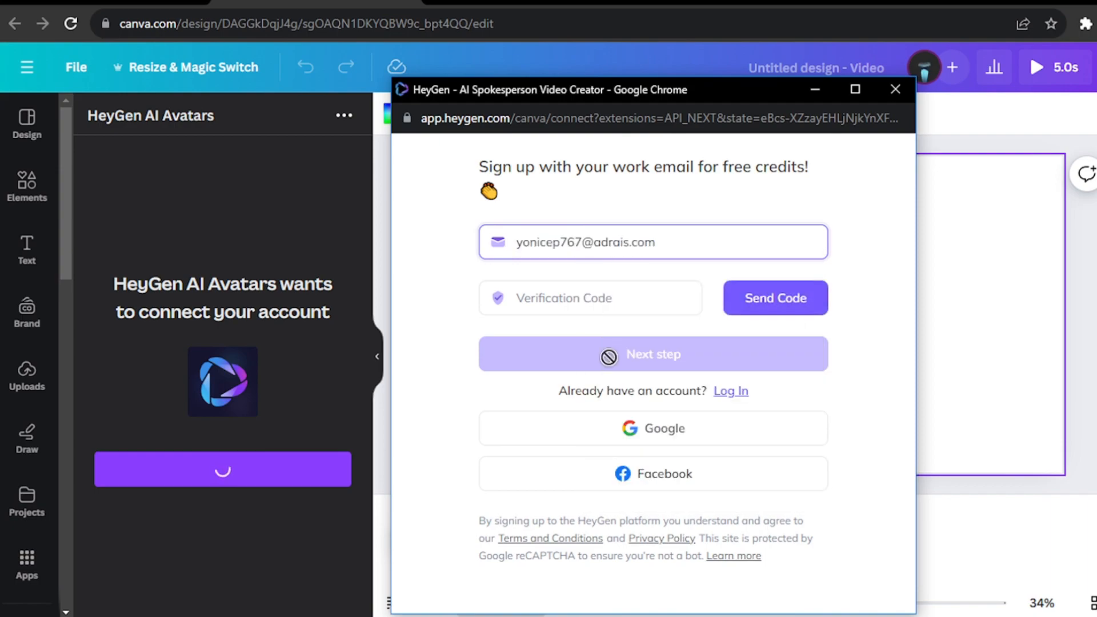
pyautogui.click(757, 313)
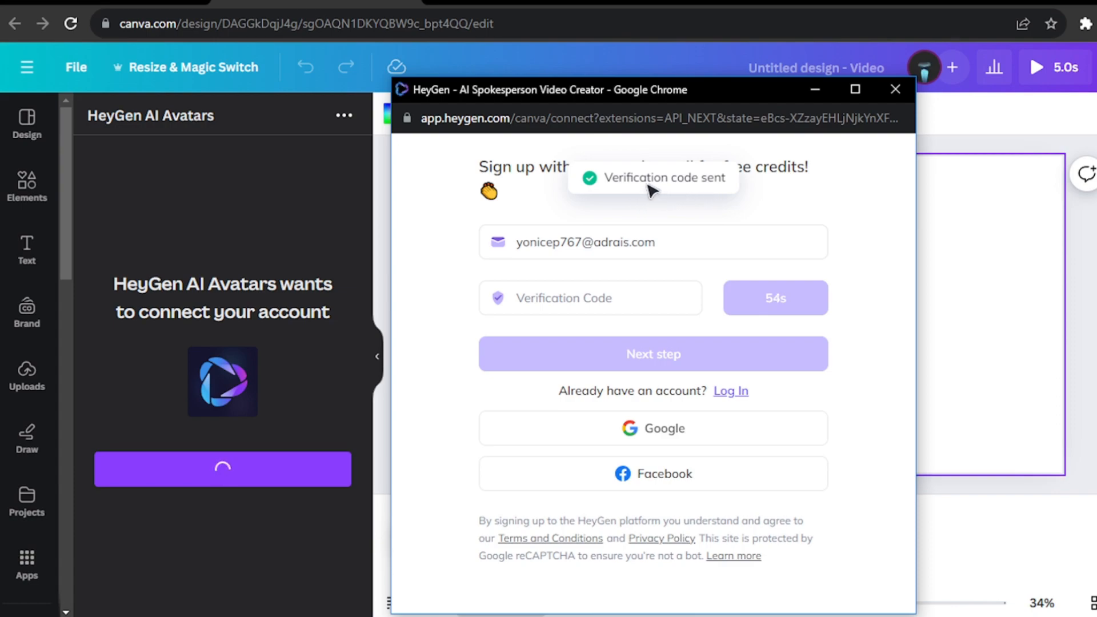
# - Open the HeyGen verification email in the Temp Mail inbox and copy its verification code
pyautogui.click(507, 2)
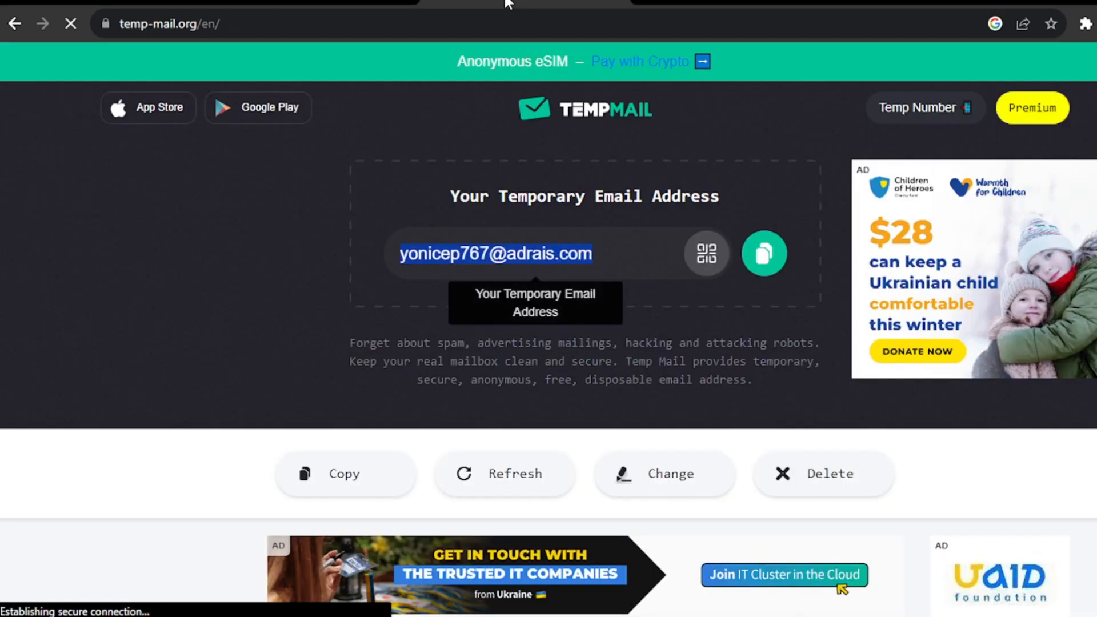
pyautogui.click(537, 464)
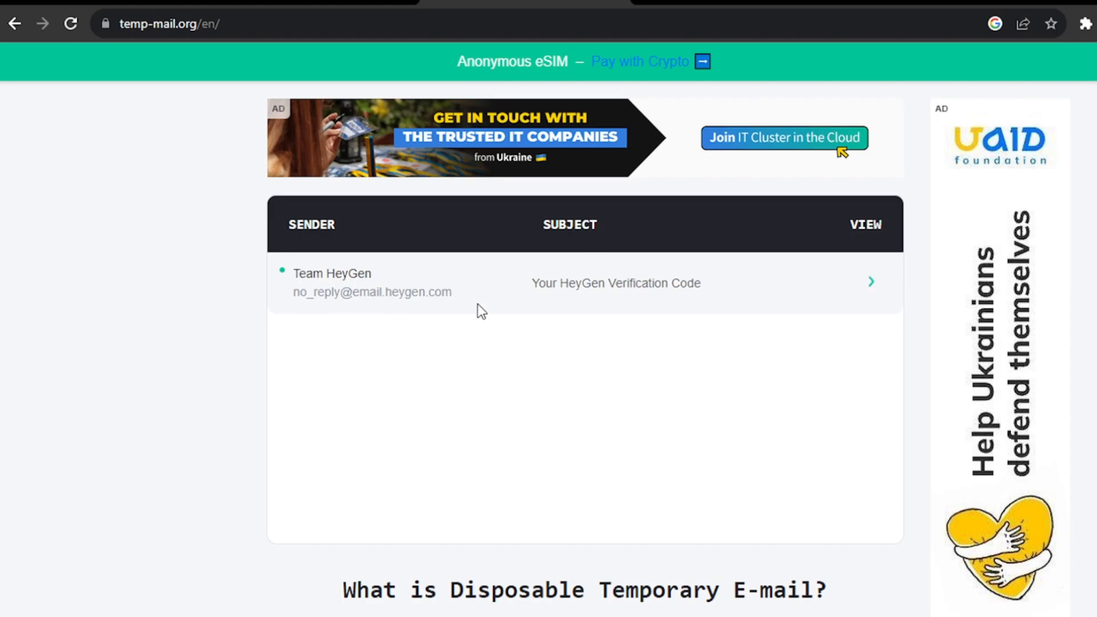
pyautogui.click(507, 294)
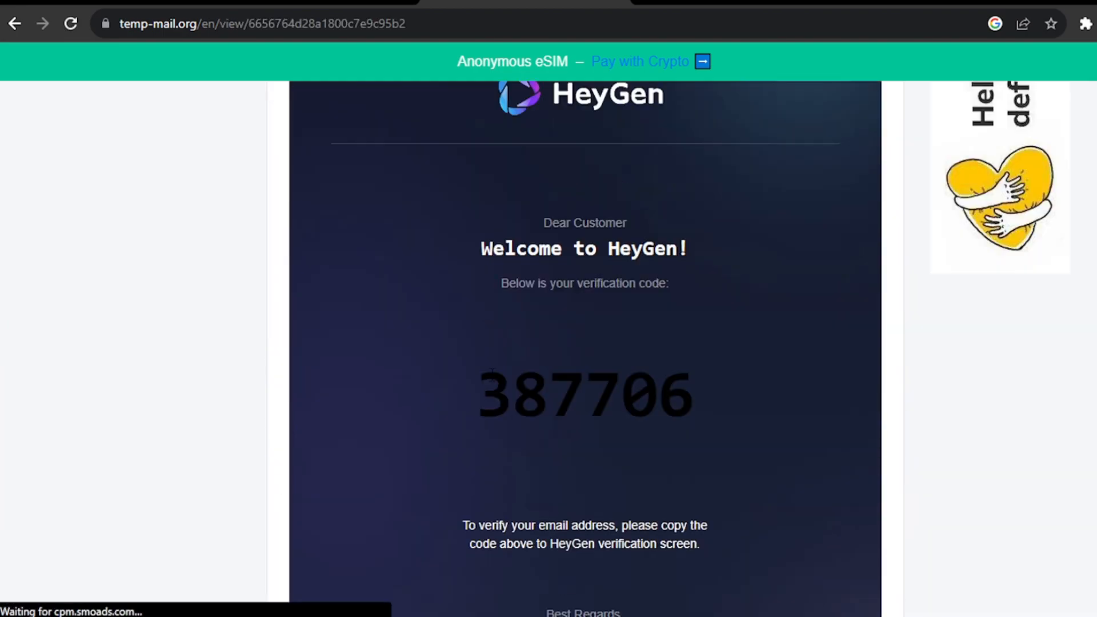
pyautogui.moveTo(492, 385); pyautogui.dragTo(679, 383)
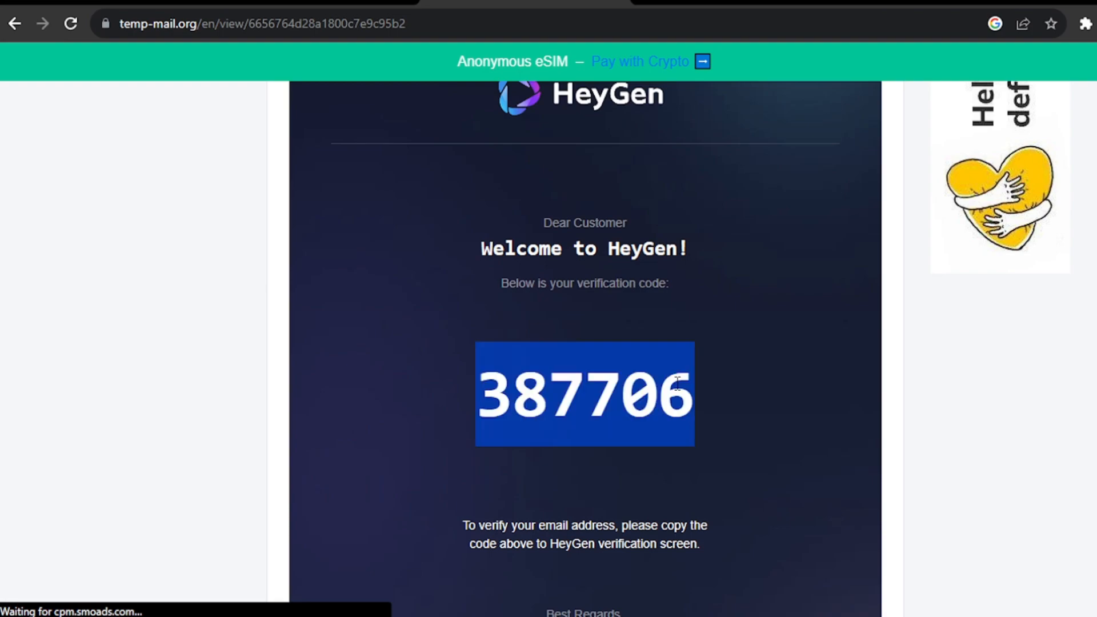
pyautogui.rightClick(677, 383)
pyautogui.click(692, 393)
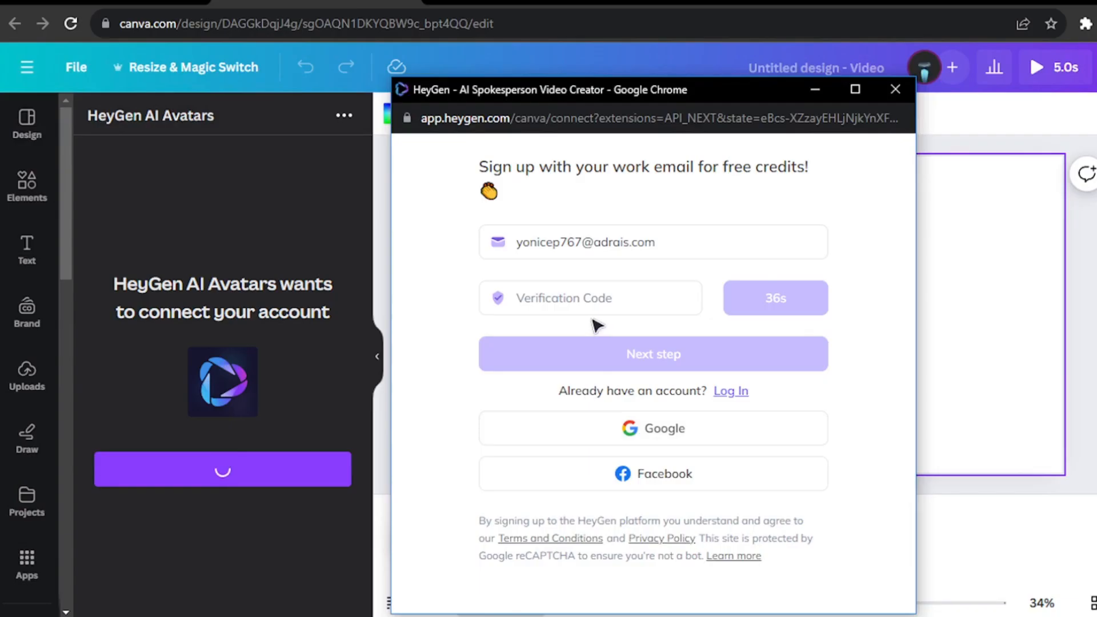
# - Paste the verification code into the HeyGen sign-up form, and set and confirm the new account password to finish registering
pyautogui.click(591, 300)
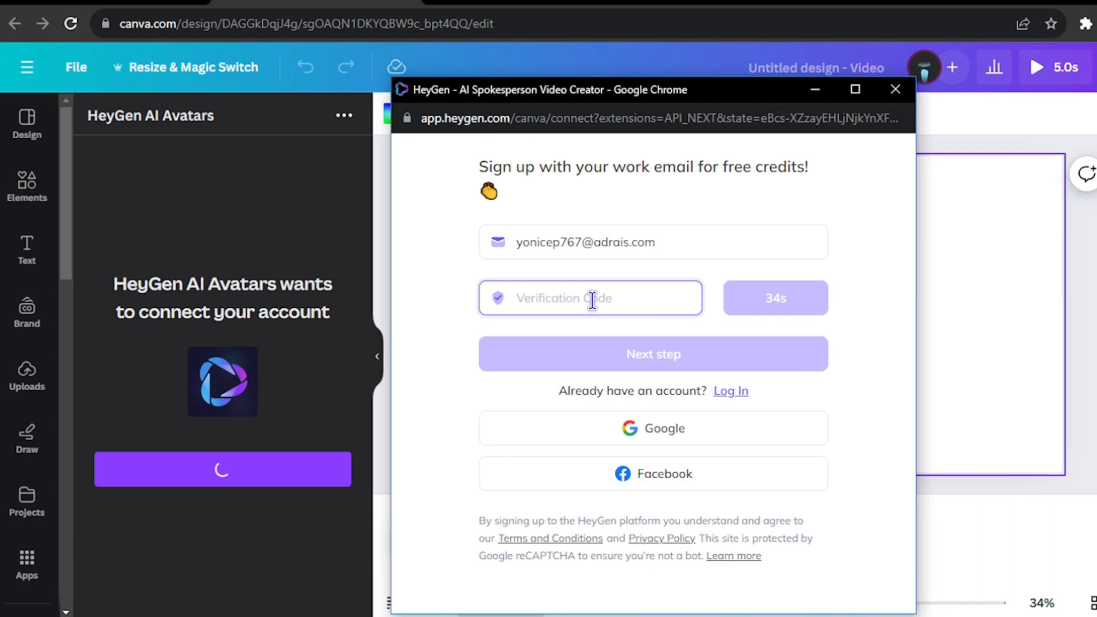
pyautogui.rightClick(592, 300)
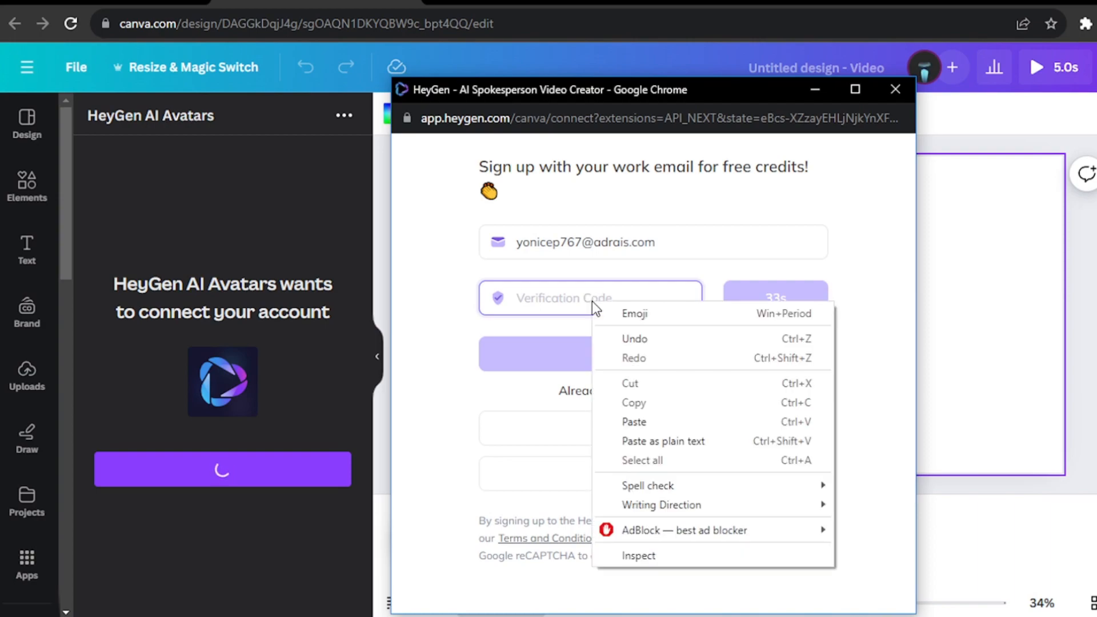
pyautogui.click(649, 428)
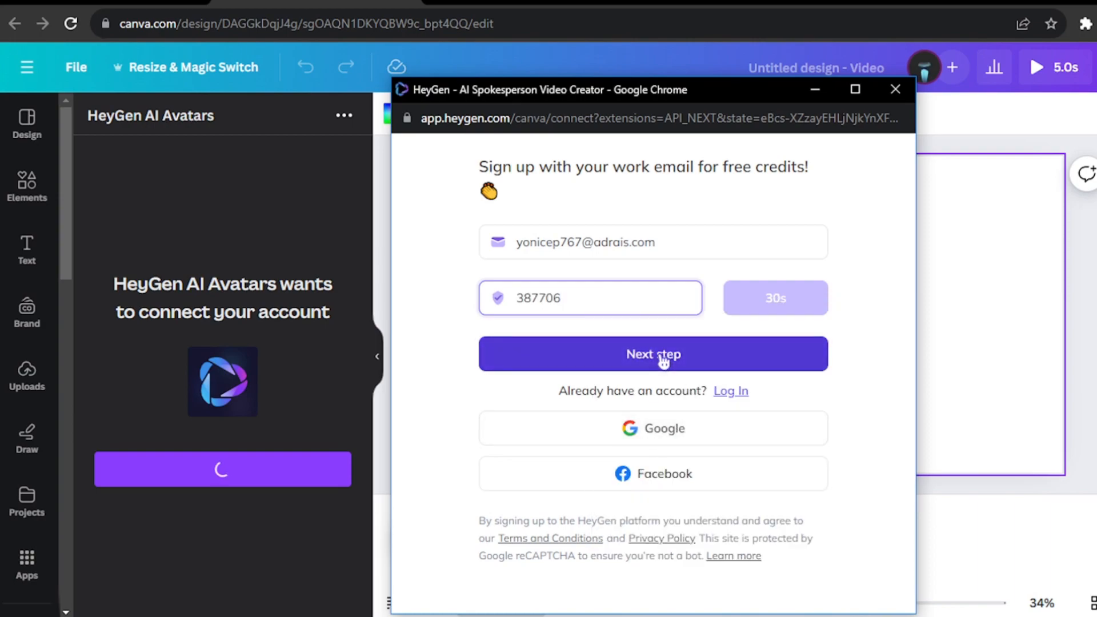
pyautogui.click(662, 360)
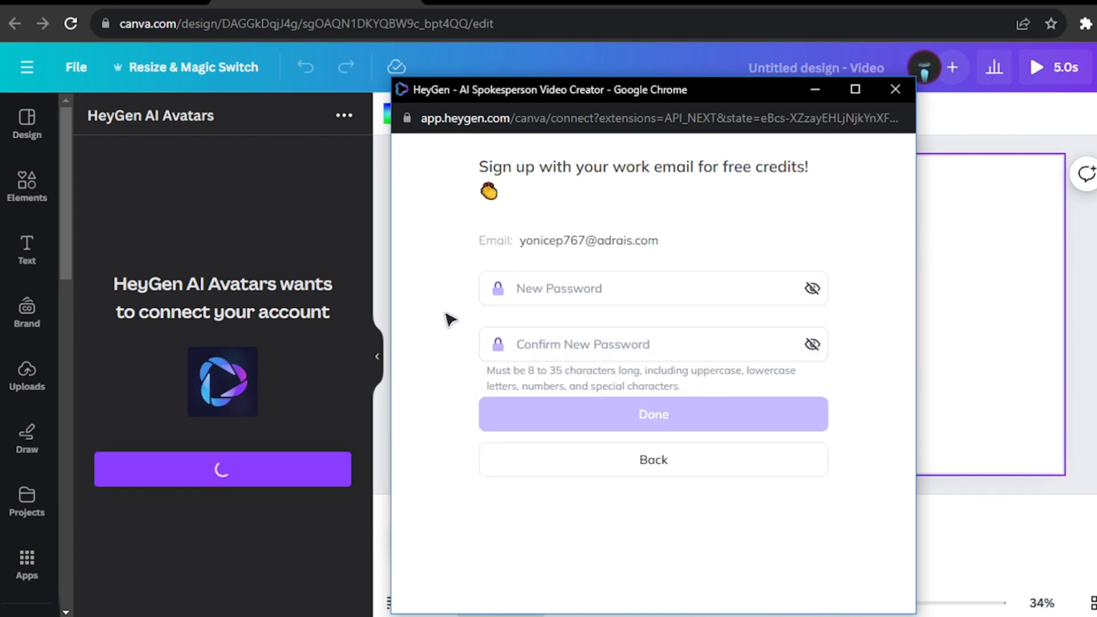
pyautogui.click(583, 296)
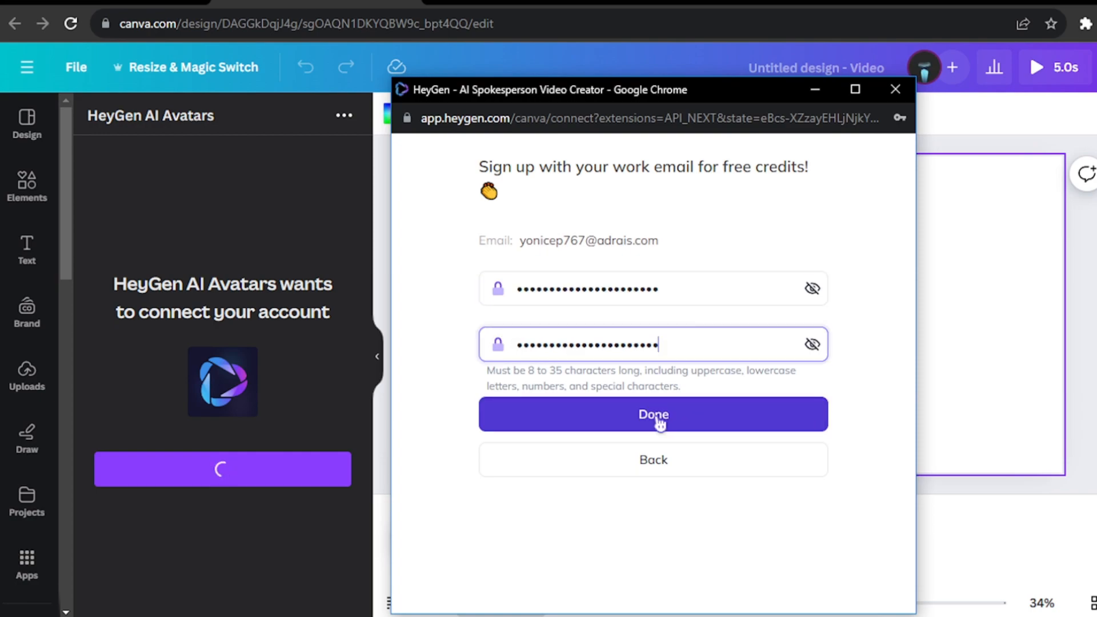
pyautogui.click(659, 422)
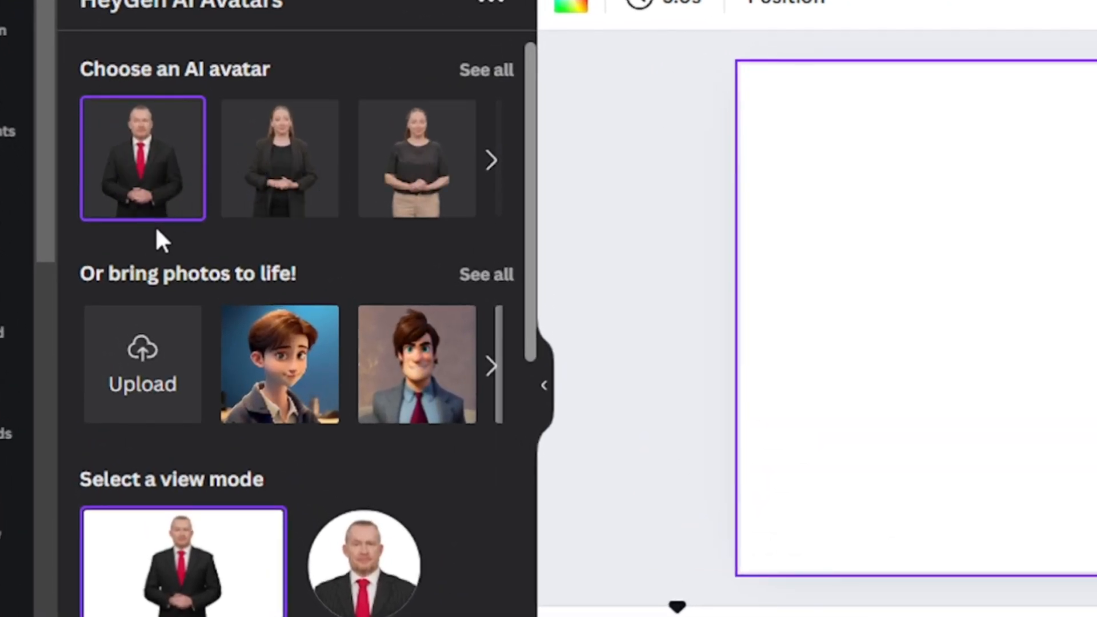
# - View all the ready-made portraits for bringing photos to life and return to the avatar options
pyautogui.scroll(-3, 148, 238)
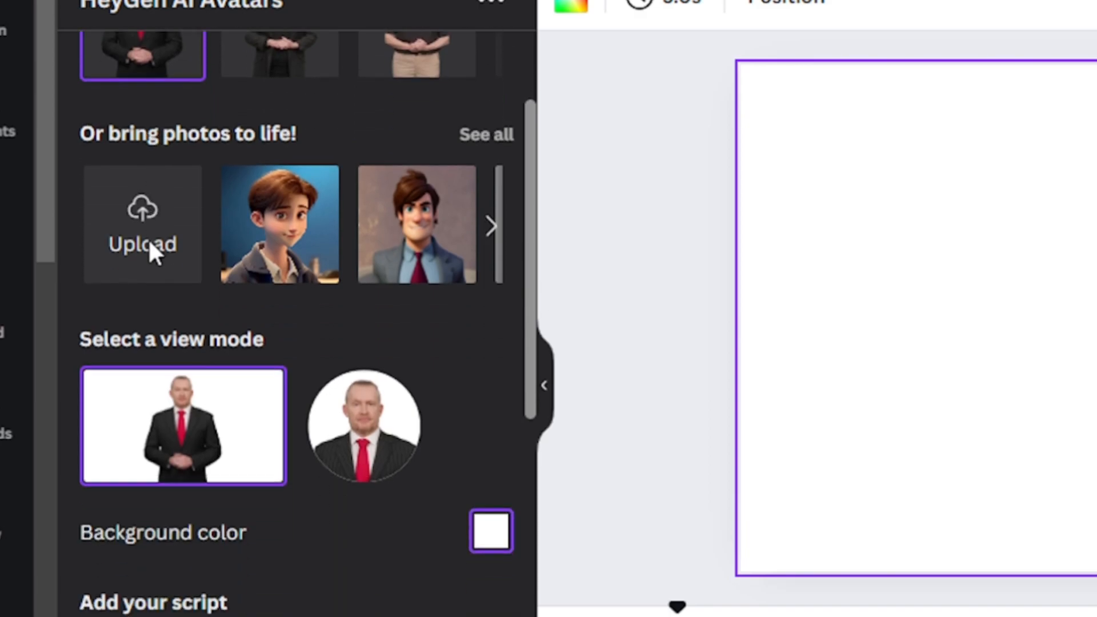
pyautogui.click(487, 136)
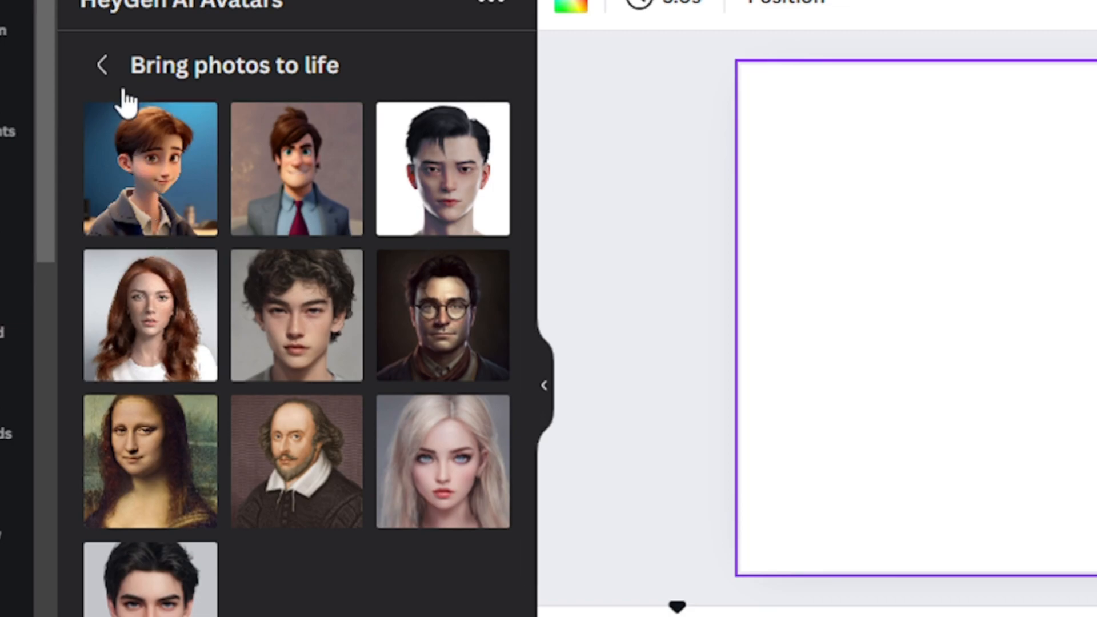
pyautogui.click(102, 66)
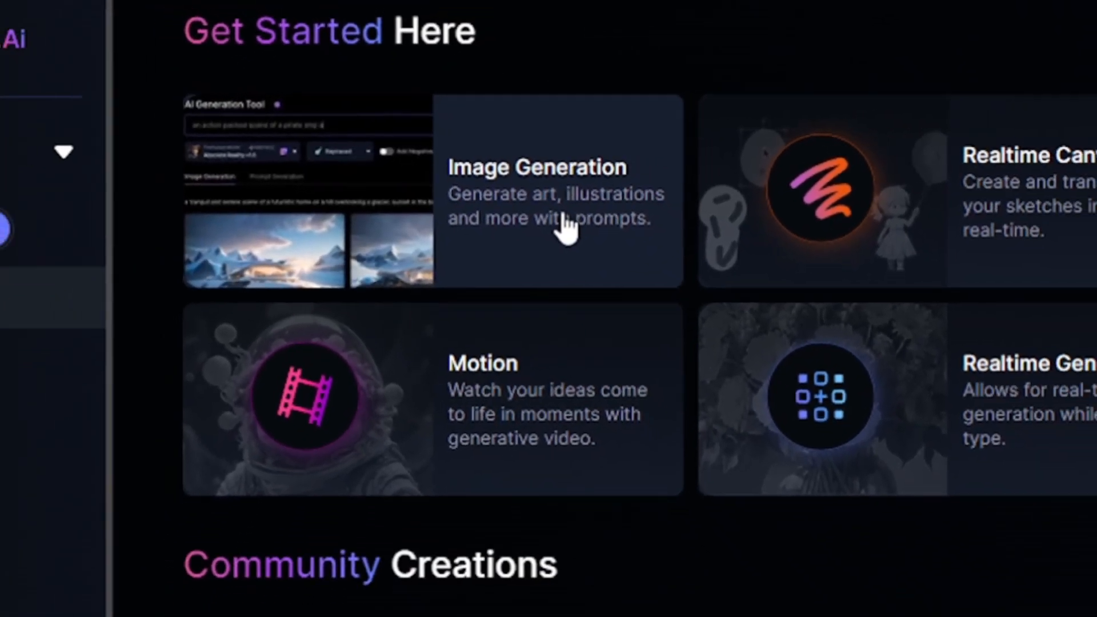
# - Start an image generation with the prompt "a male, youtuber, towards the camera, age 30" and have the AI improve the prompt
pyautogui.click(609, 240)
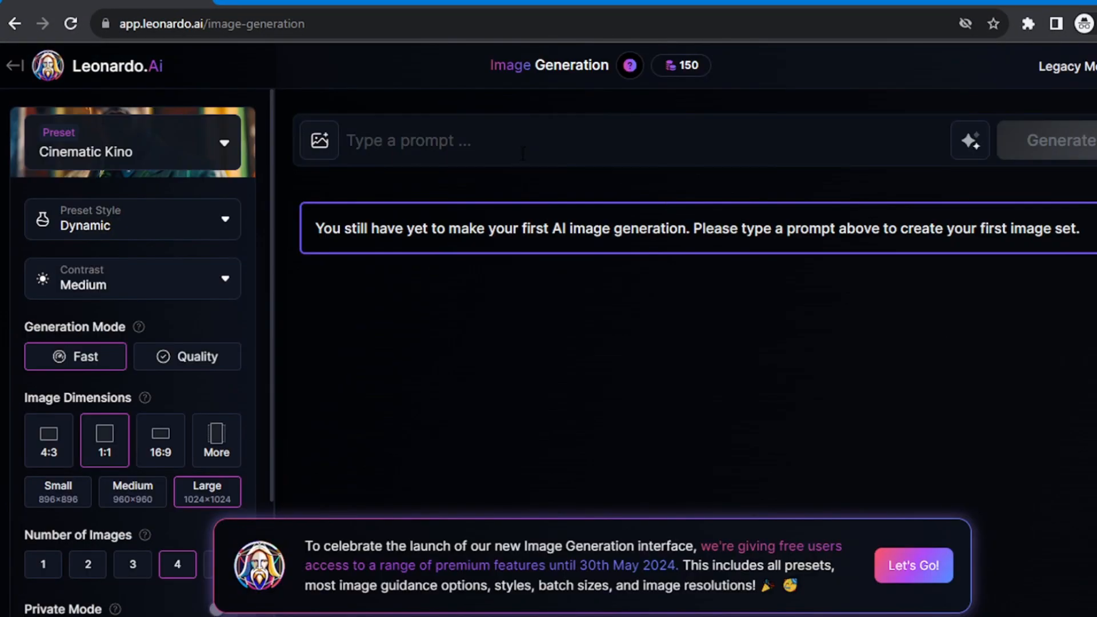
pyautogui.click(532, 153)
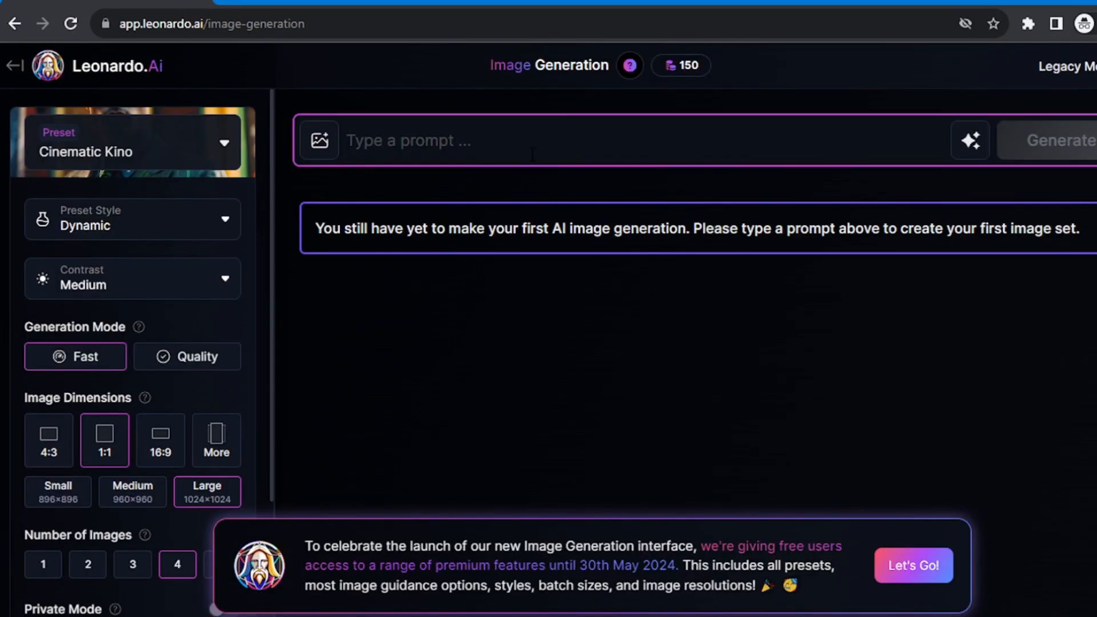
pyautogui.write('a male,')
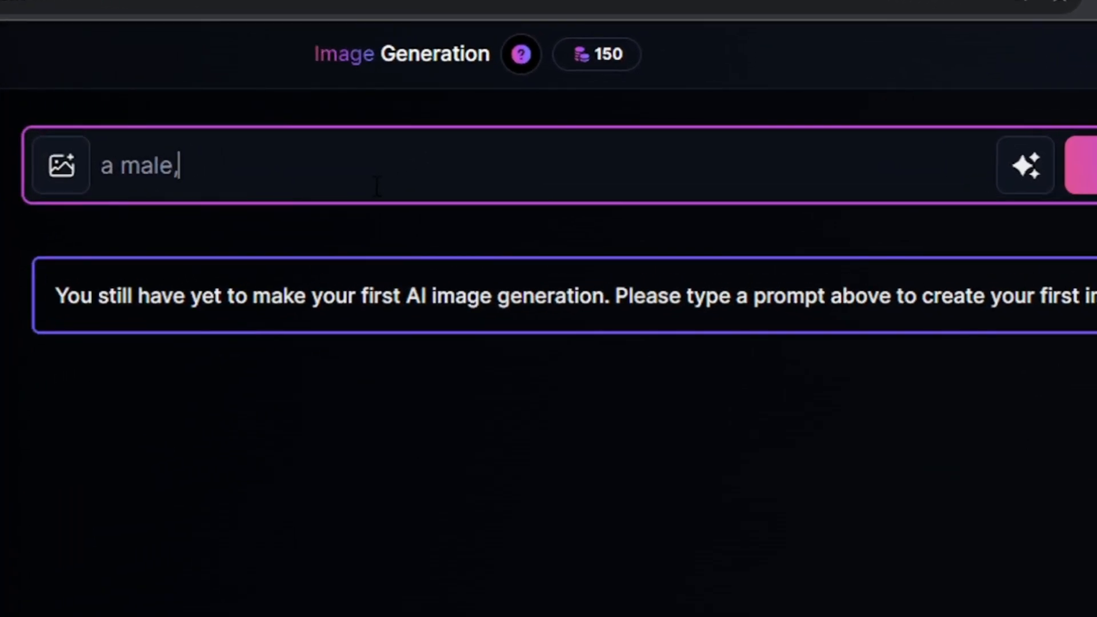
pyautogui.write(' youtuber, to')
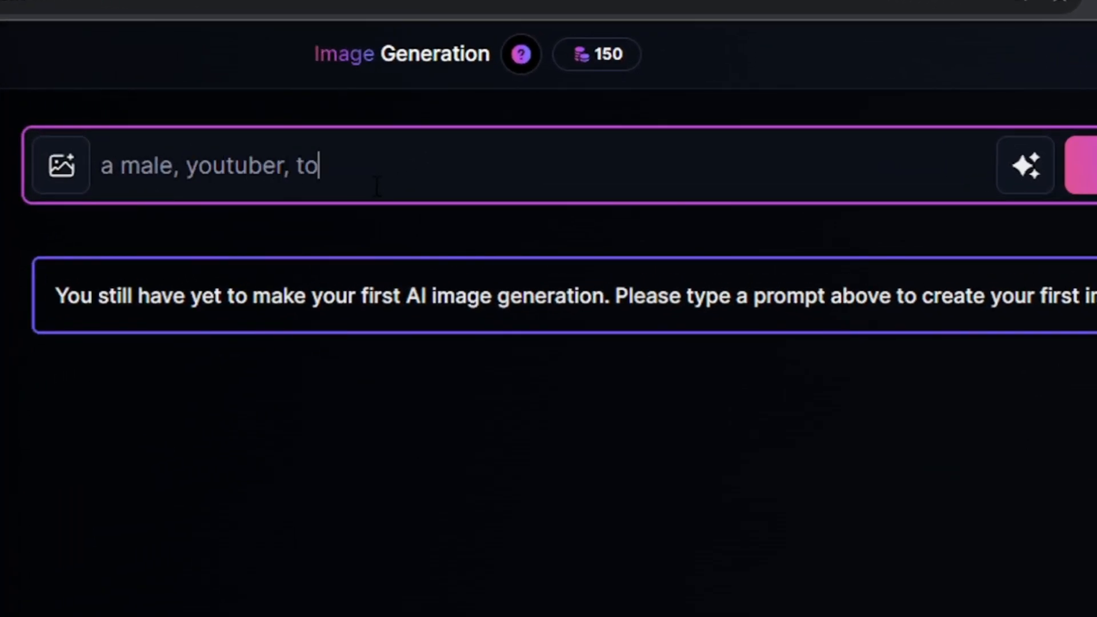
pyautogui.write('wards the camera, ')
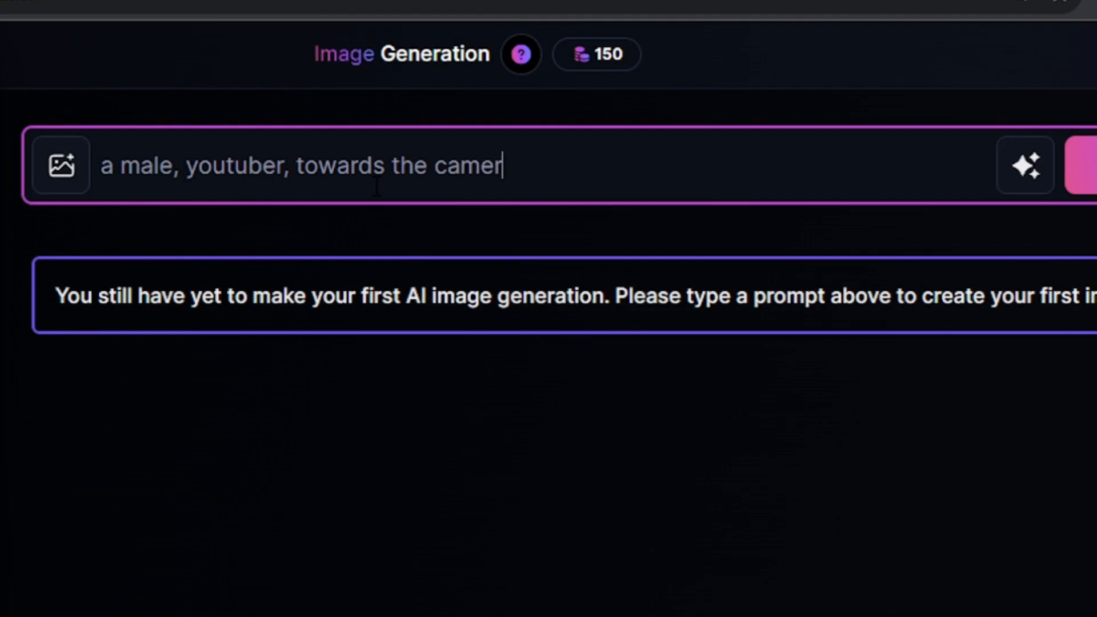
pyautogui.write('age 30')
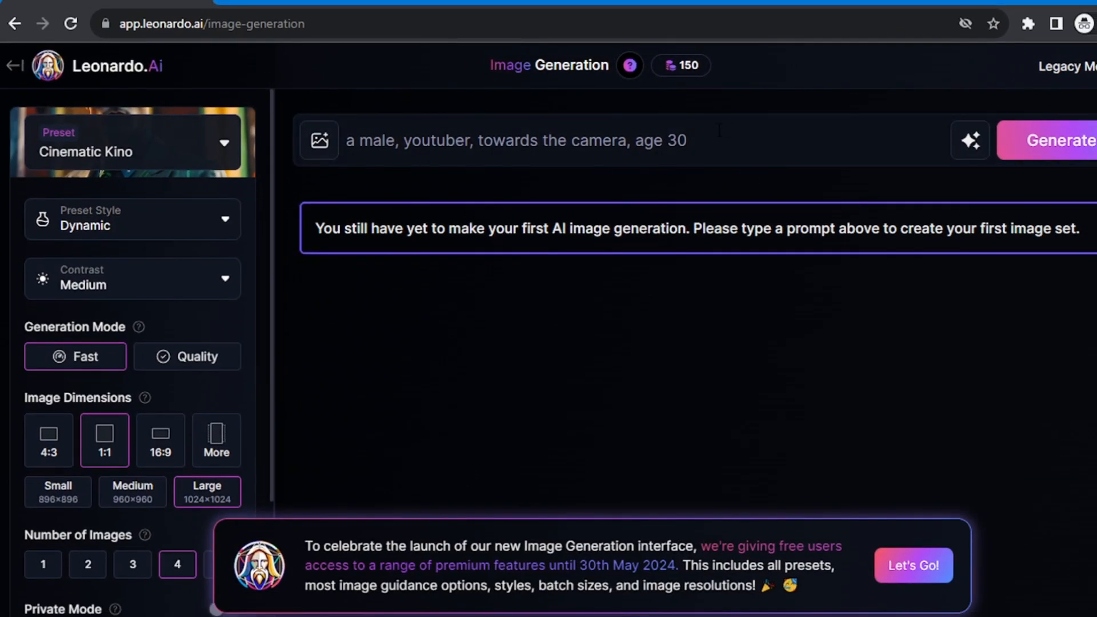
pyautogui.click(965, 147)
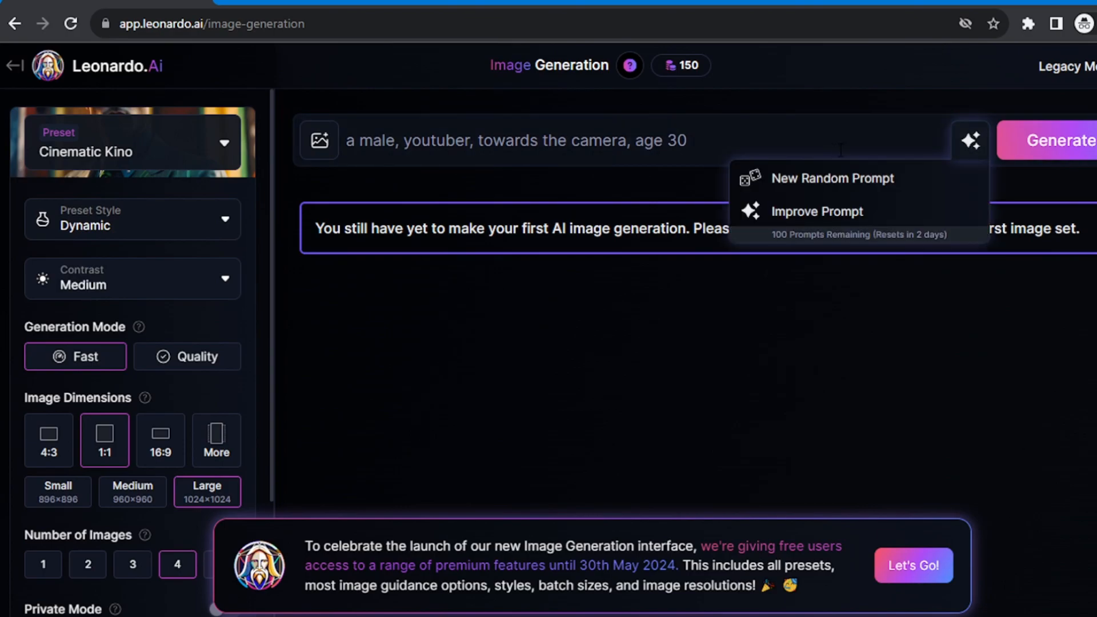
pyautogui.click(821, 215)
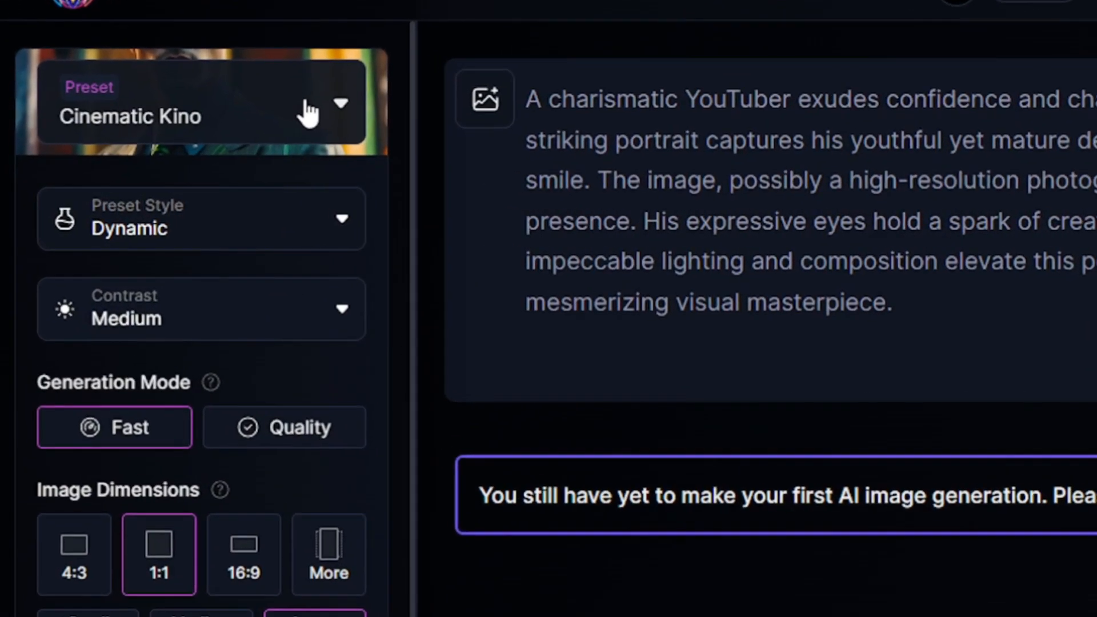
# - Choose the Cinematic Kino preset with the Cinematic preset style and set the contrast to High
pyautogui.click(308, 111)
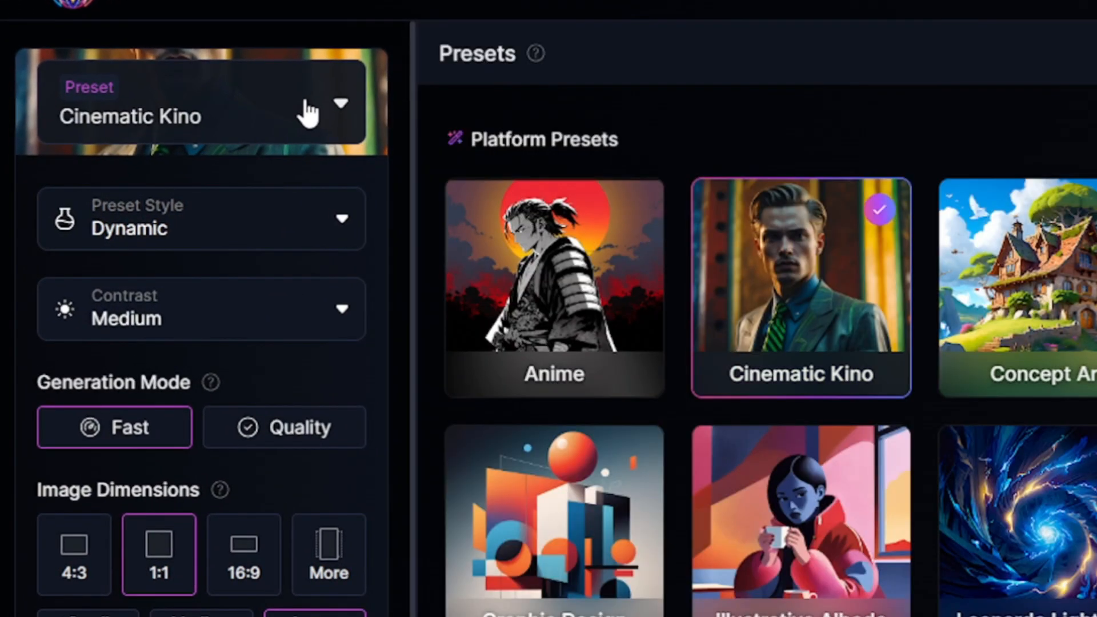
pyautogui.click(801, 298)
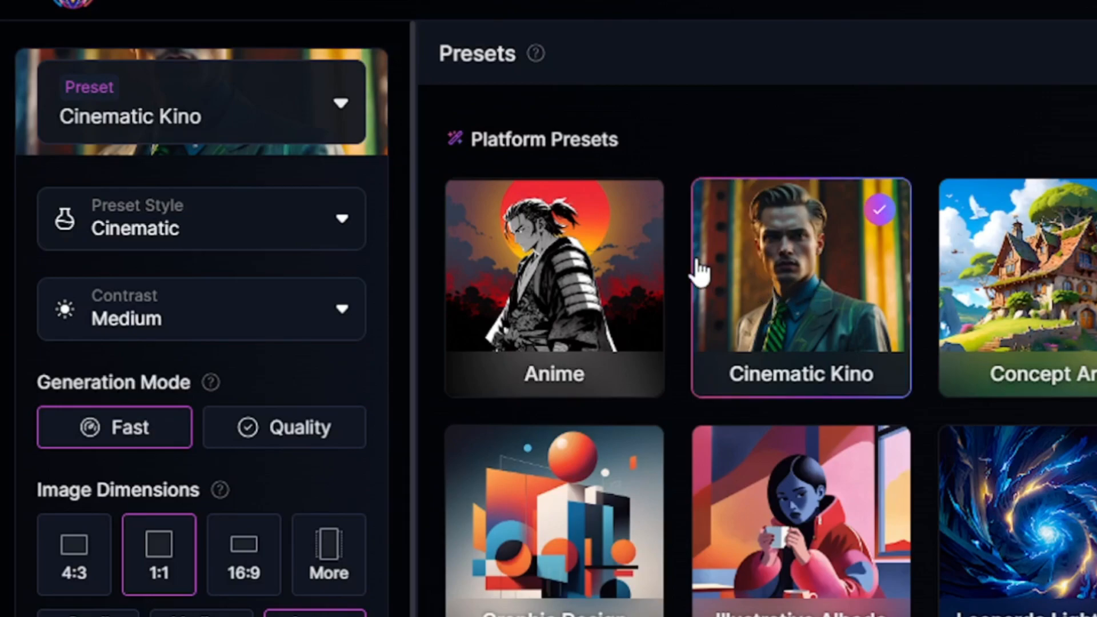
pyautogui.click(274, 228)
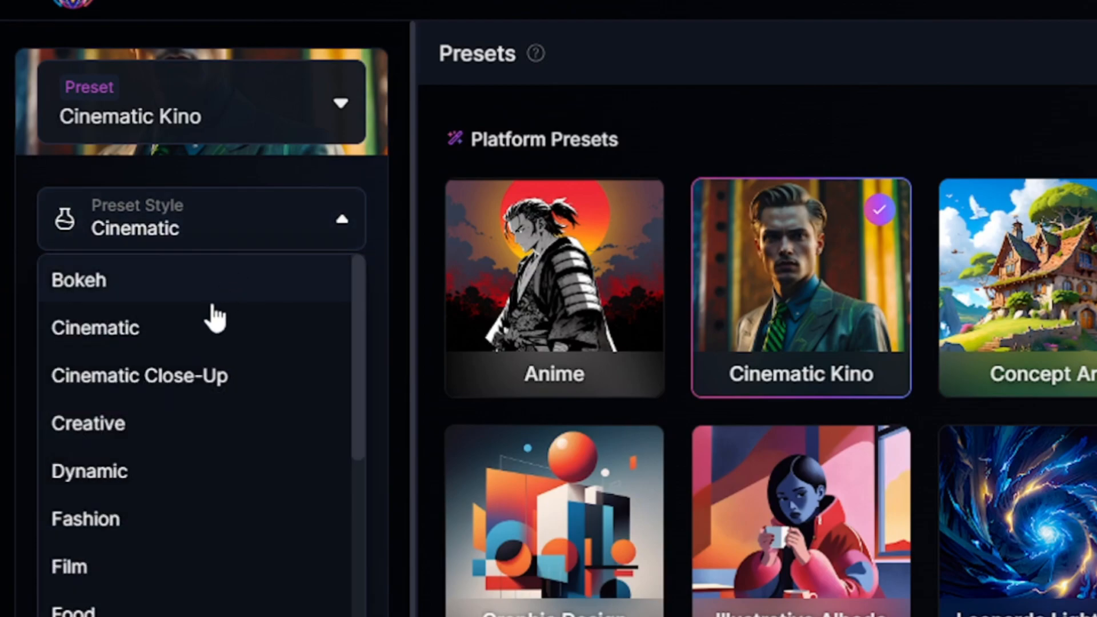
pyautogui.click(173, 348)
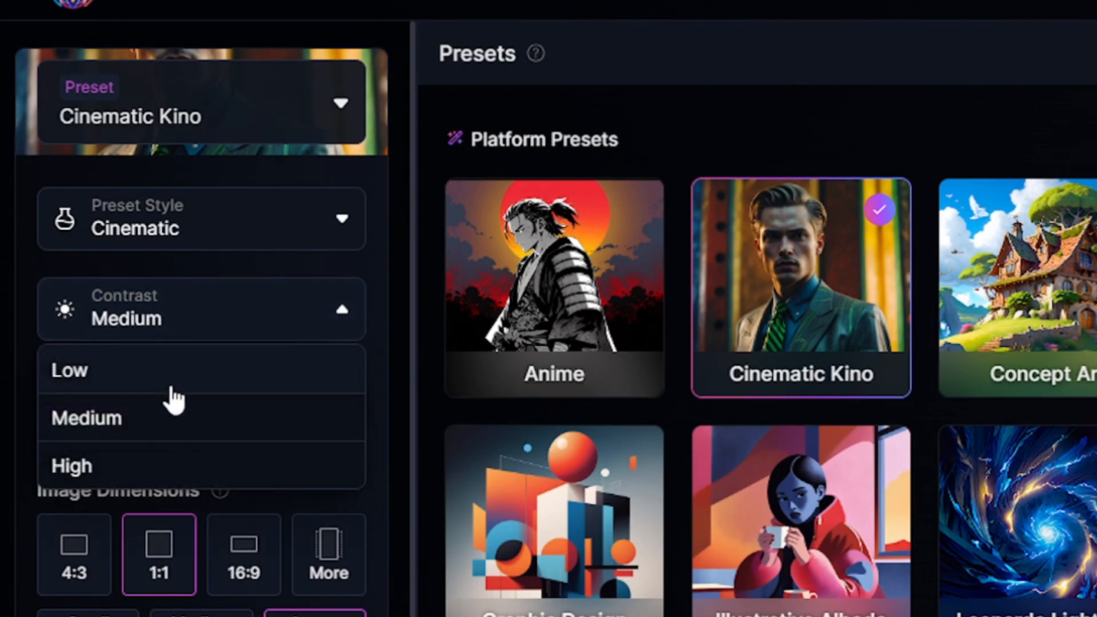
pyautogui.click(150, 467)
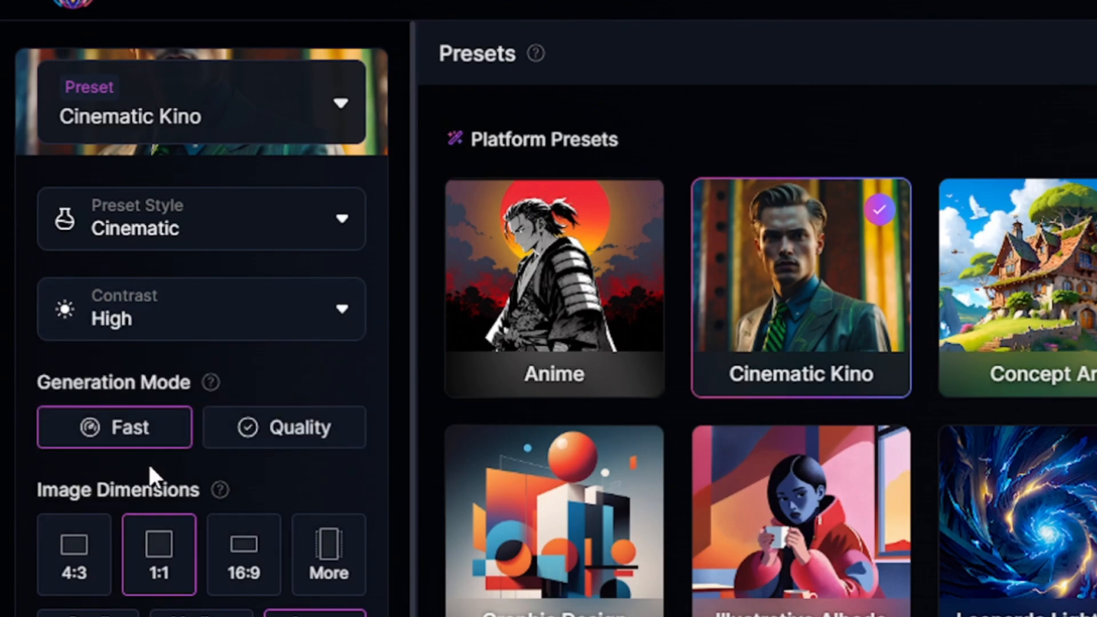
# - Set the generation mode to Quality and the image dimensions to 16:9
pyautogui.click(303, 434)
pyautogui.scroll(-2, 289, 441)
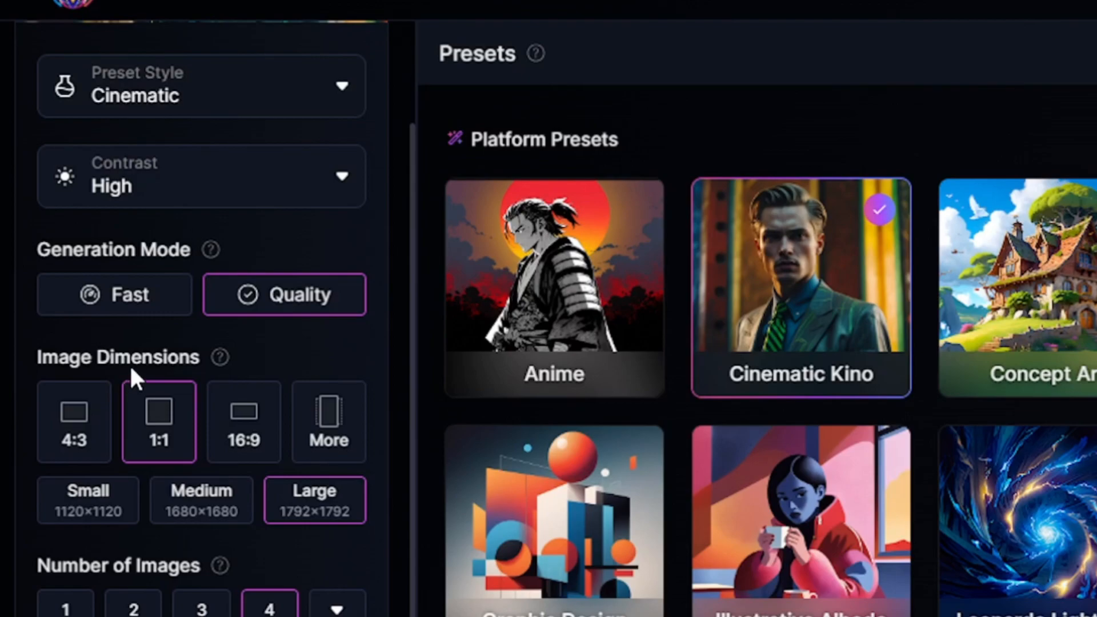
pyautogui.click(234, 457)
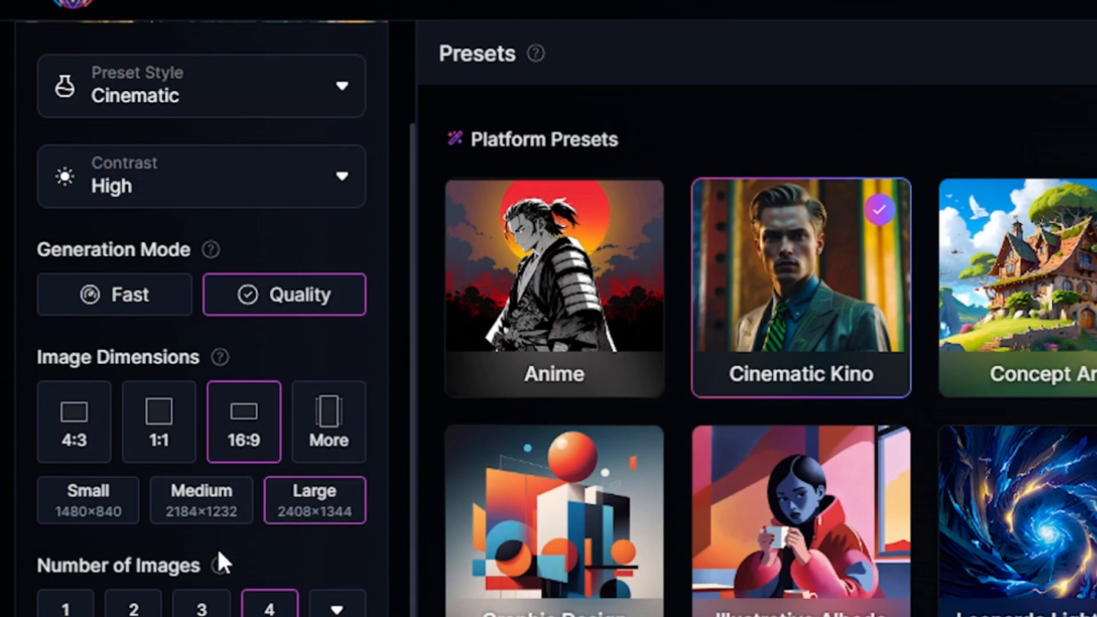
# - Select the Leonardo Kino XL model in the advanced settings, close the presets and generate the images
pyautogui.scroll(-2, 218, 560)
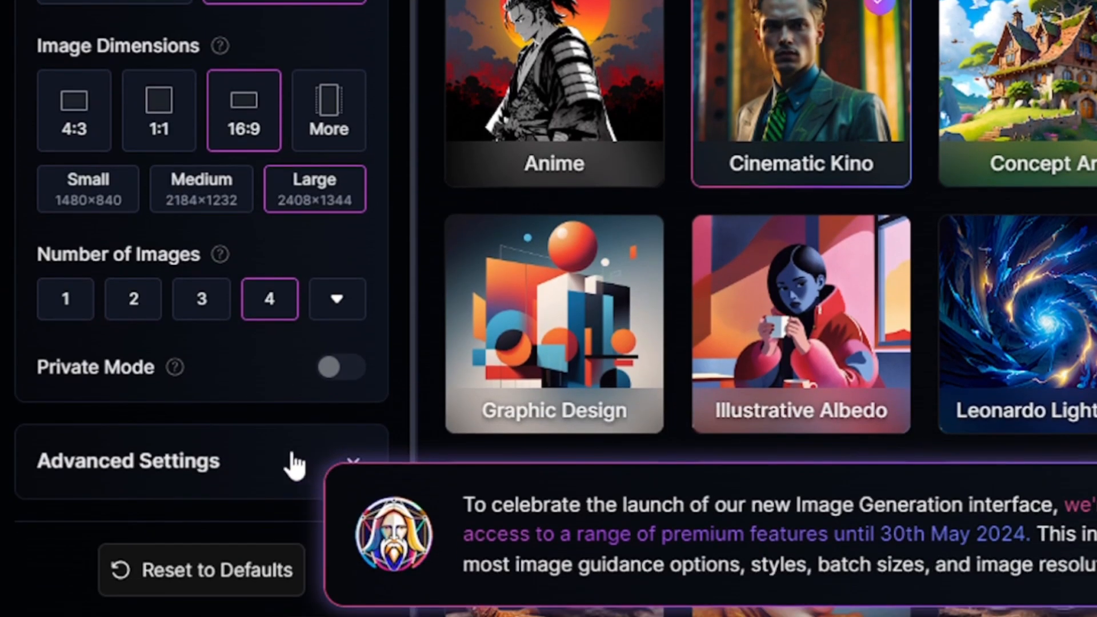
pyautogui.click(291, 464)
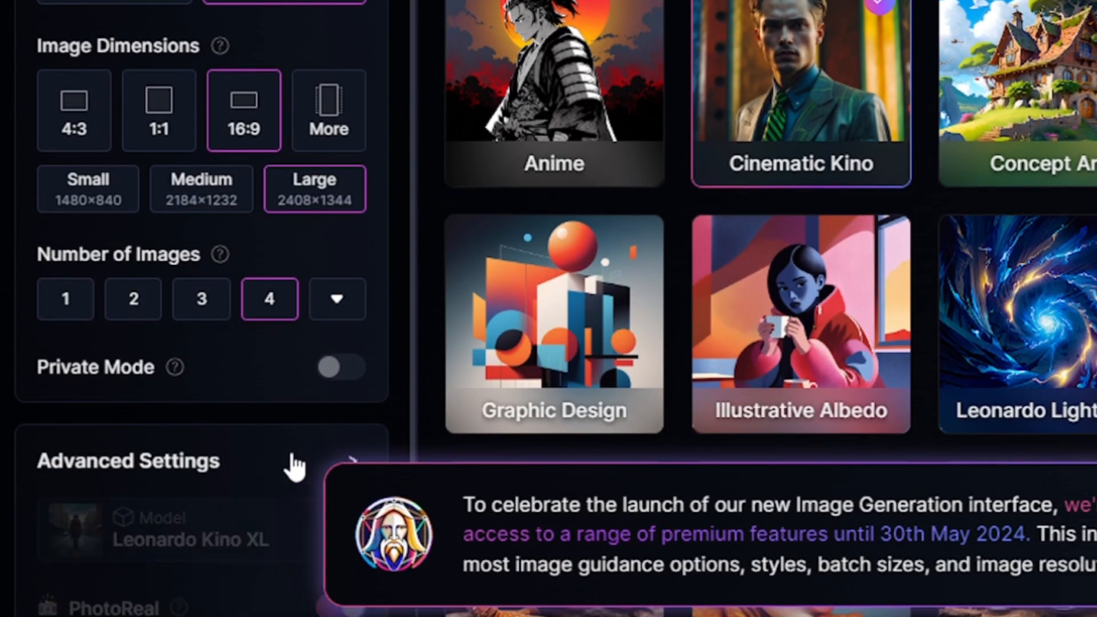
pyautogui.scroll(-5, 289, 466)
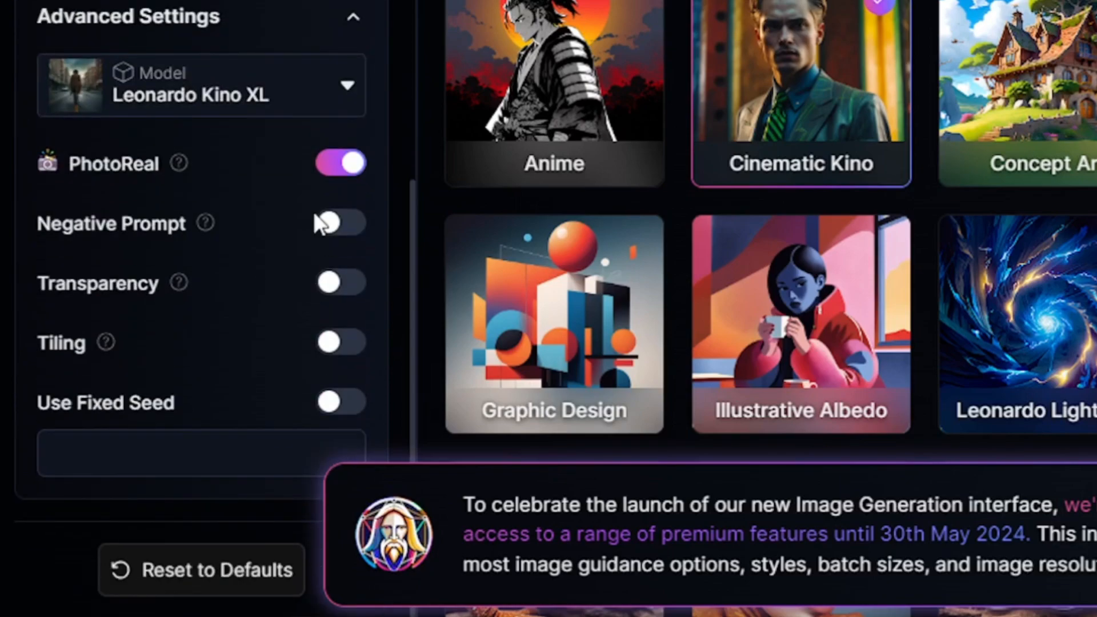
pyautogui.click(267, 98)
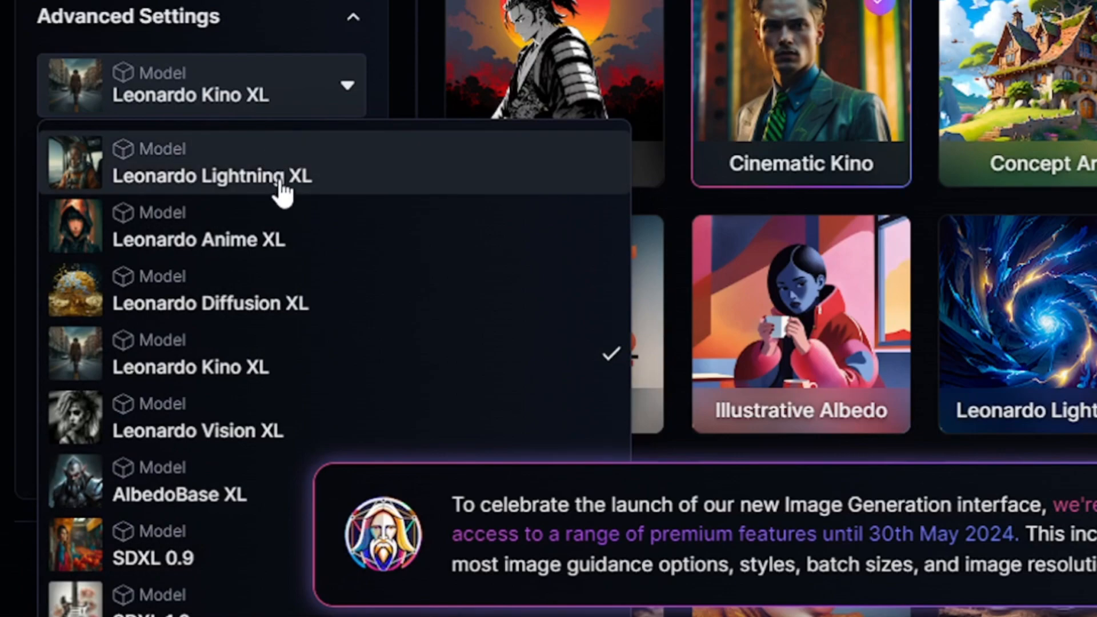
pyautogui.click(194, 368)
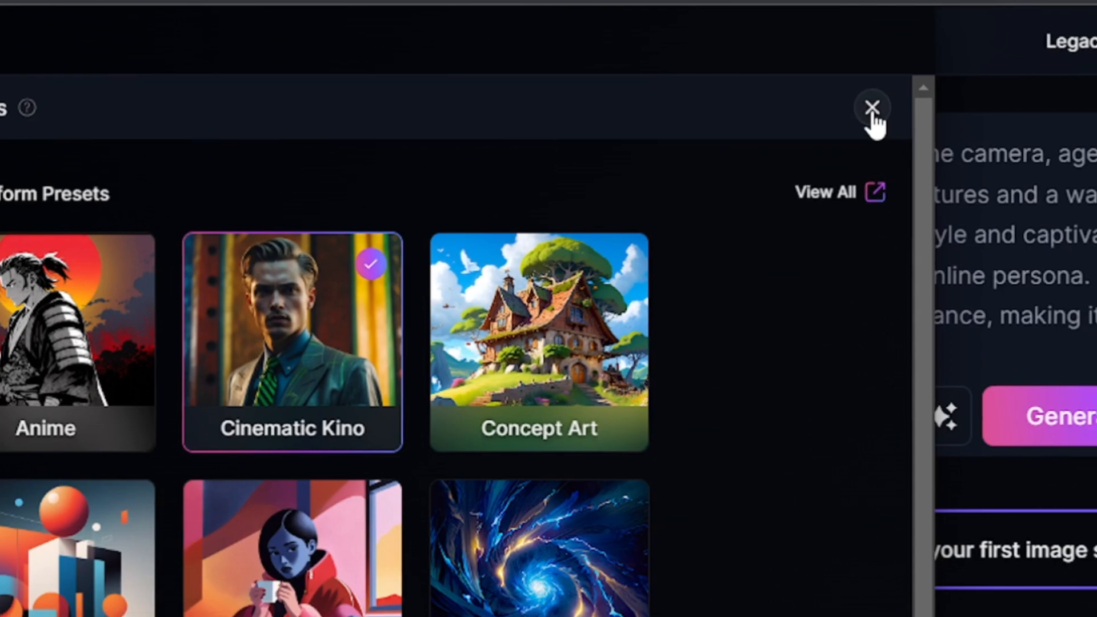
pyautogui.click(883, 113)
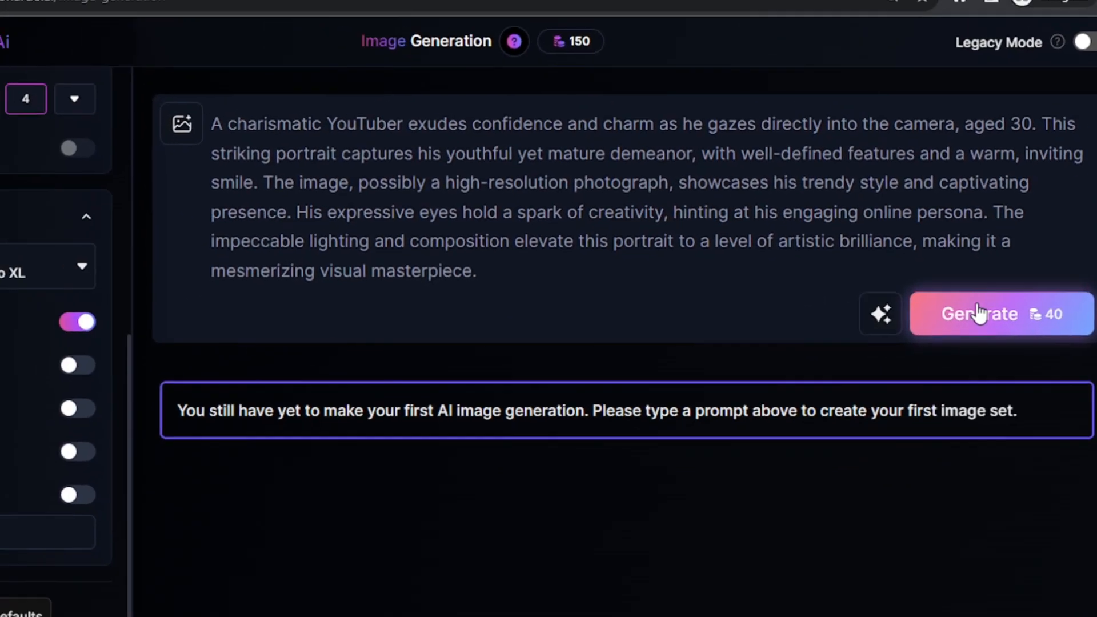
pyautogui.click(883, 310)
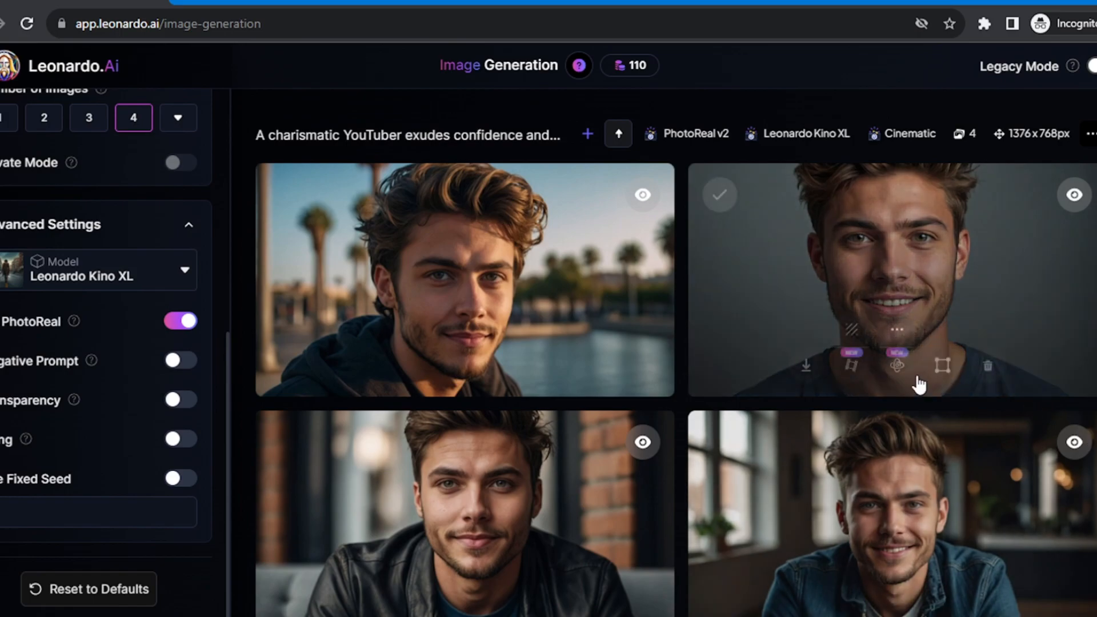
# - Open the generated portrait of the man in a denim jacket beside the windows and download it
pyautogui.scroll(-2, 865, 401)
pyautogui.moveTo(1016, 470)
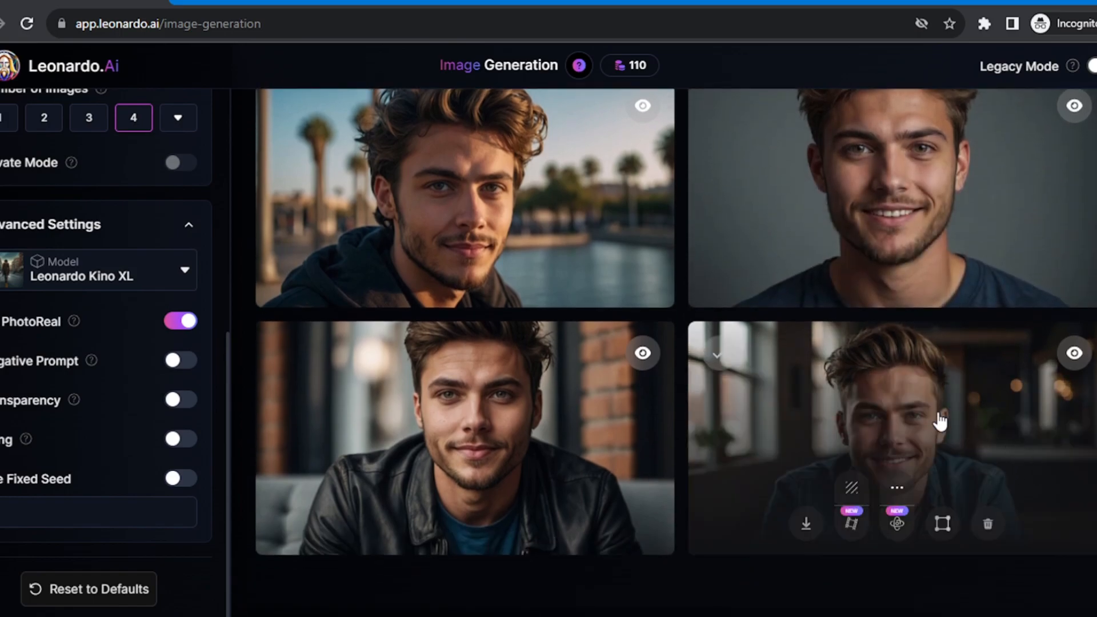
pyautogui.click(921, 416)
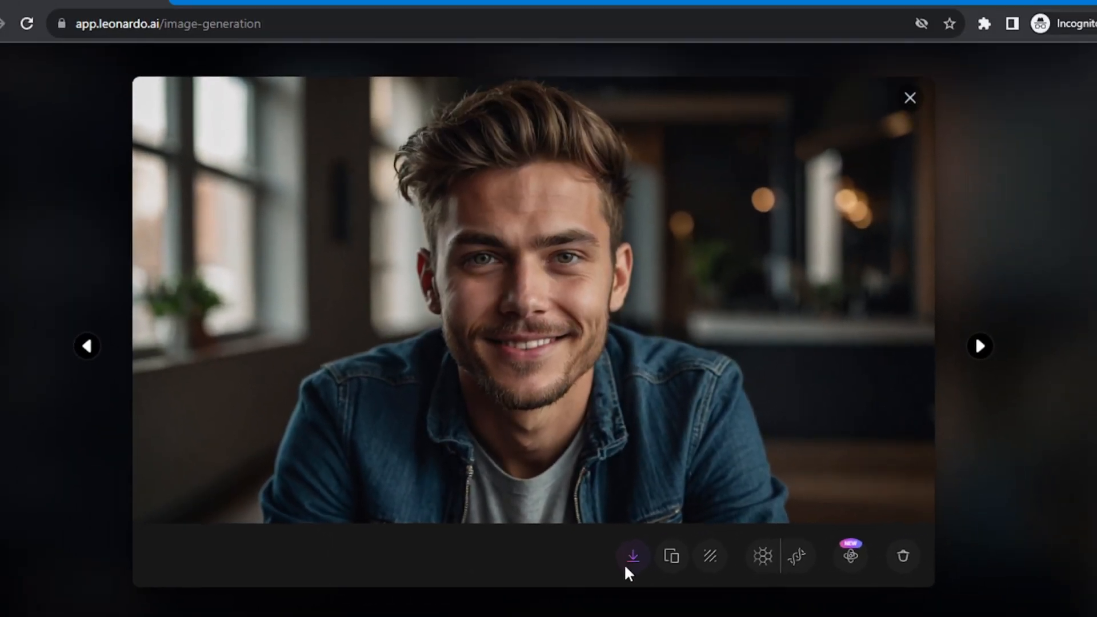
pyautogui.click(771, 531)
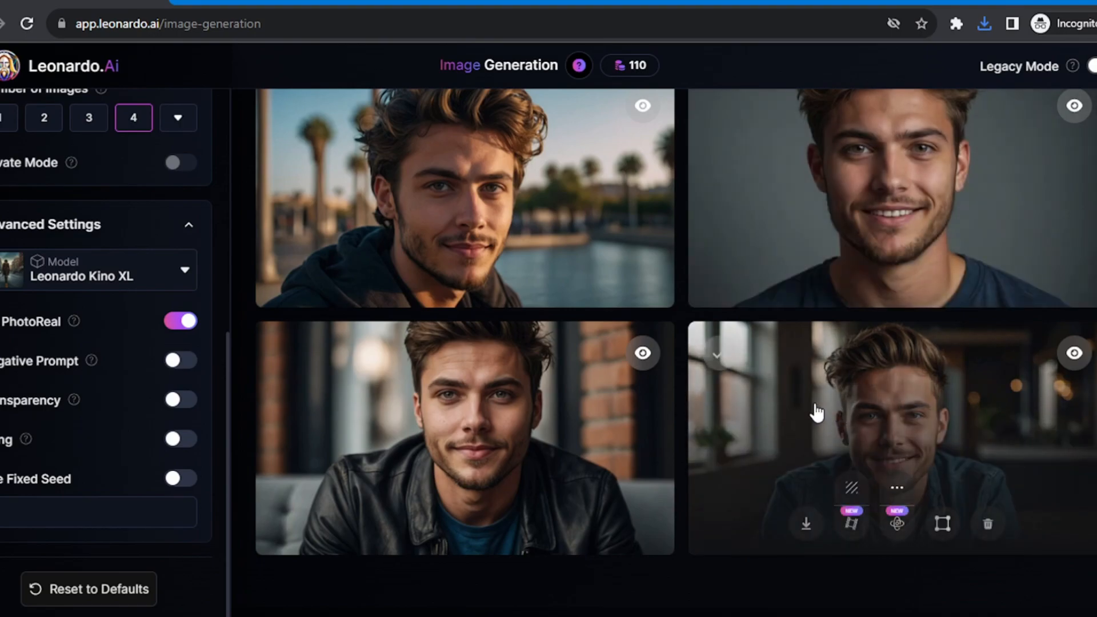
# - Switch to HeyGen AI Avatars in Canva, upload the downloaded portrait as a photo to bring to life, and select it as the avatar
pyautogui.moveTo(162, 616)
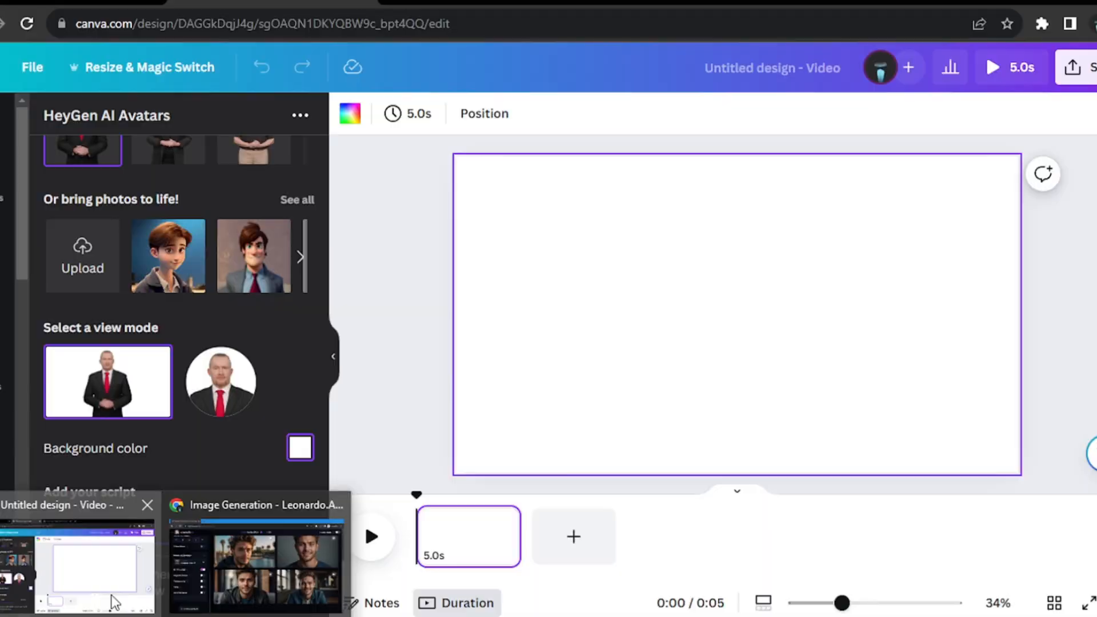
pyautogui.click(74, 557)
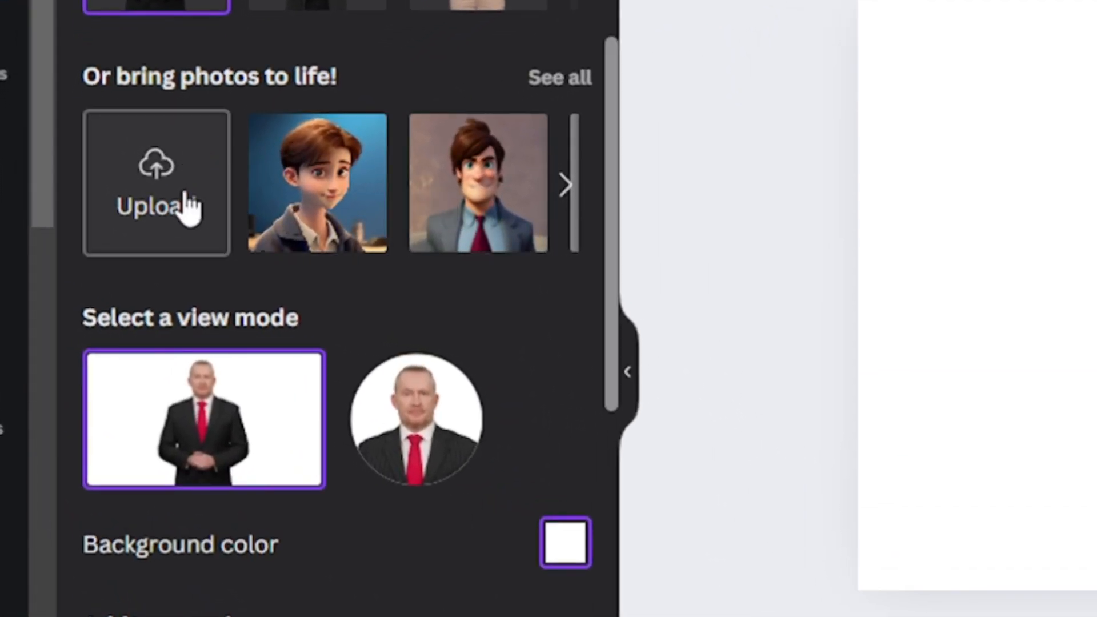
pyautogui.click(189, 206)
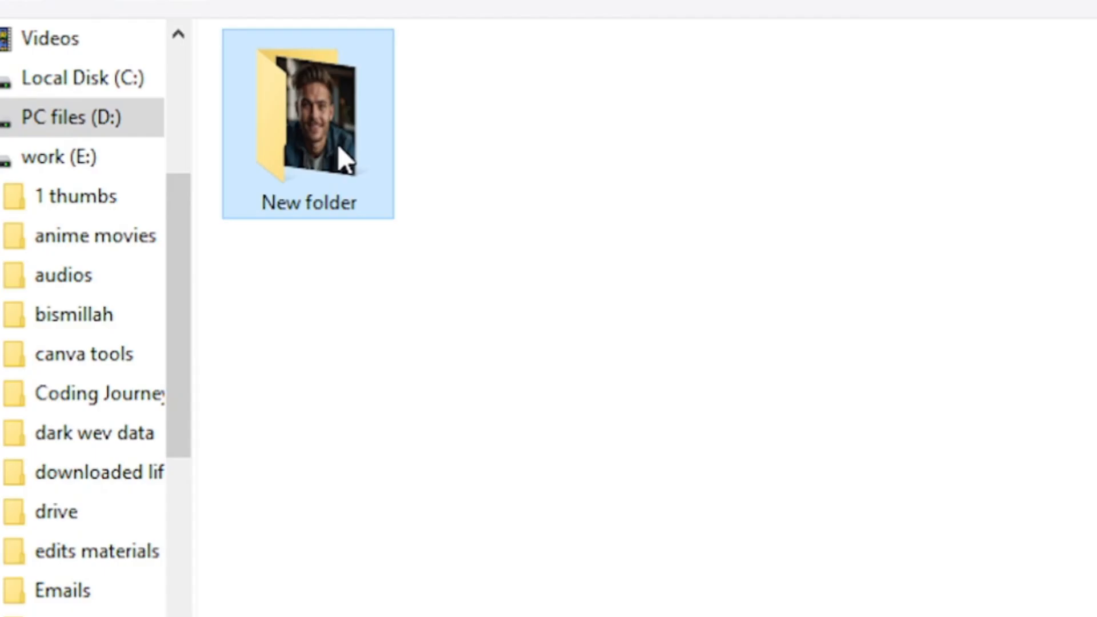
pyautogui.doubleClick(338, 146)
pyautogui.doubleClick(338, 147)
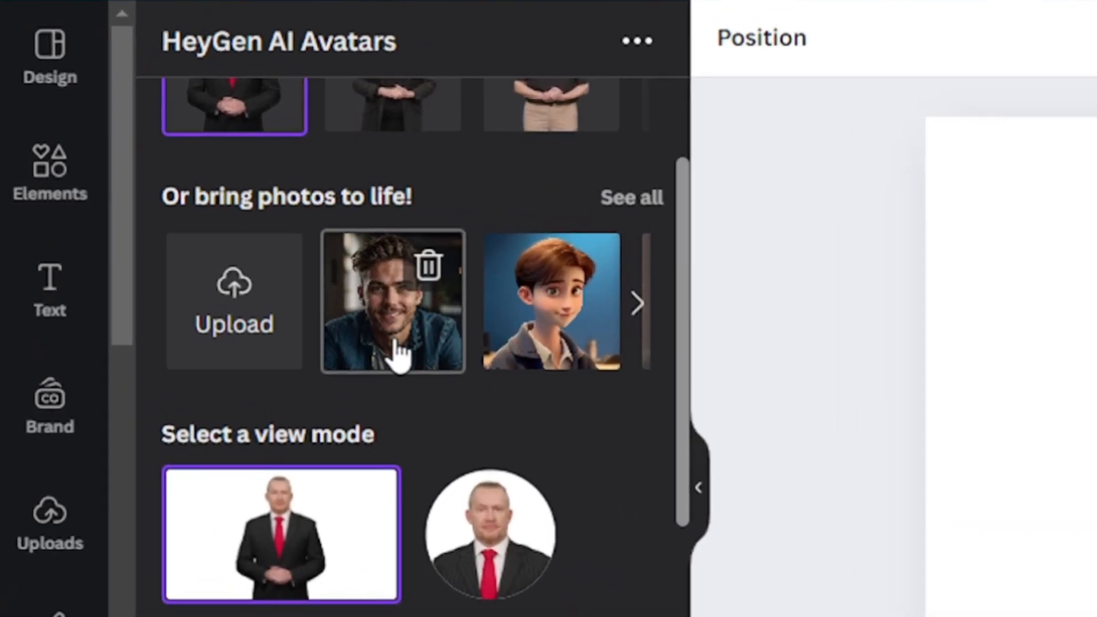
pyautogui.click(399, 355)
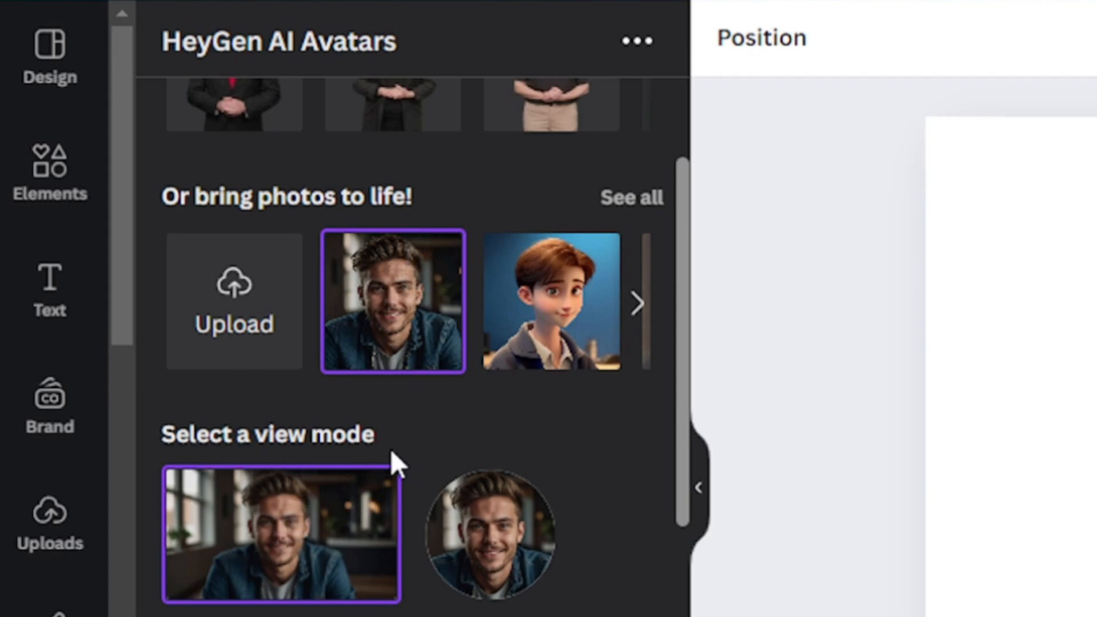
# - Paste the copied script beginning "Hello everyone! Welcome to this video tutorial." as the avatar's text, then view the audio upload option and return to the text script
pyautogui.scroll(-3, 411, 526)
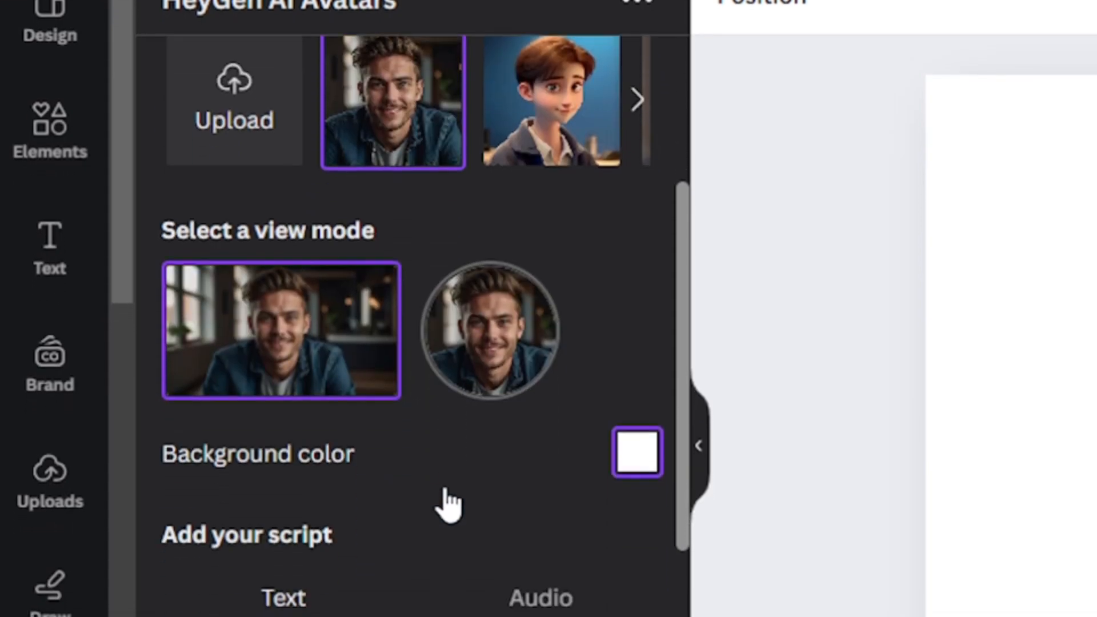
pyautogui.scroll(-4, 448, 505)
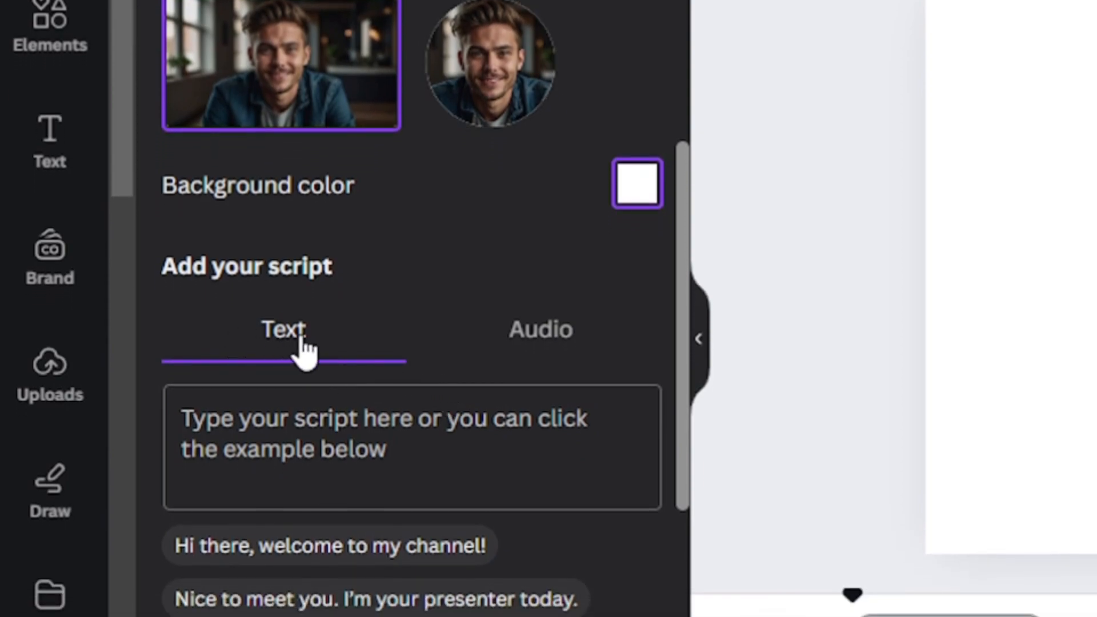
pyautogui.click(385, 426)
pyautogui.rightClick(385, 425)
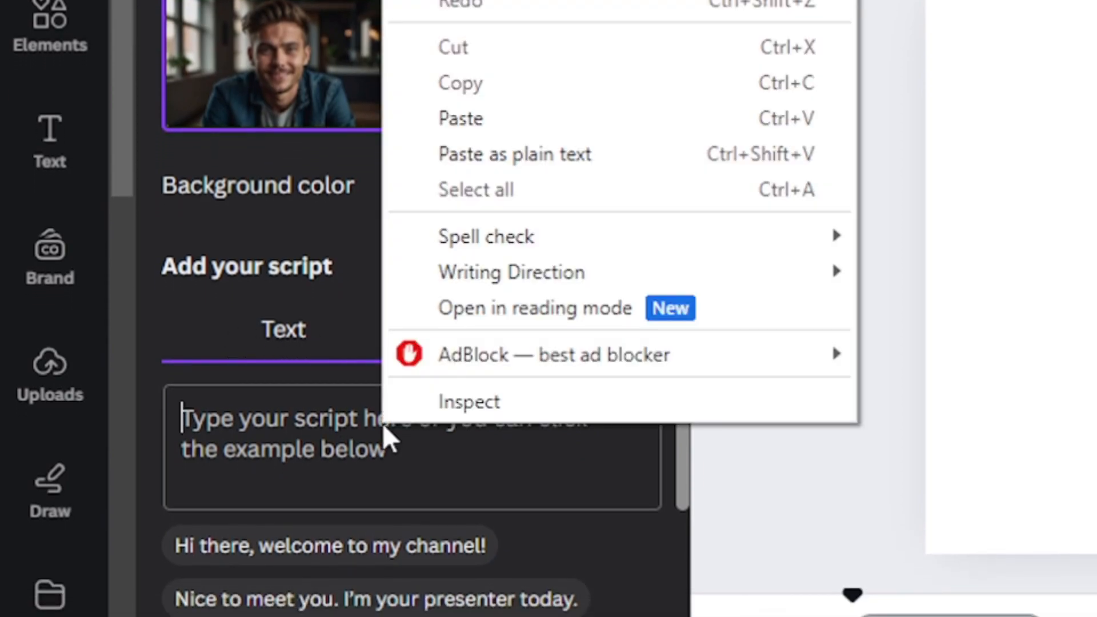
pyautogui.click(450, 128)
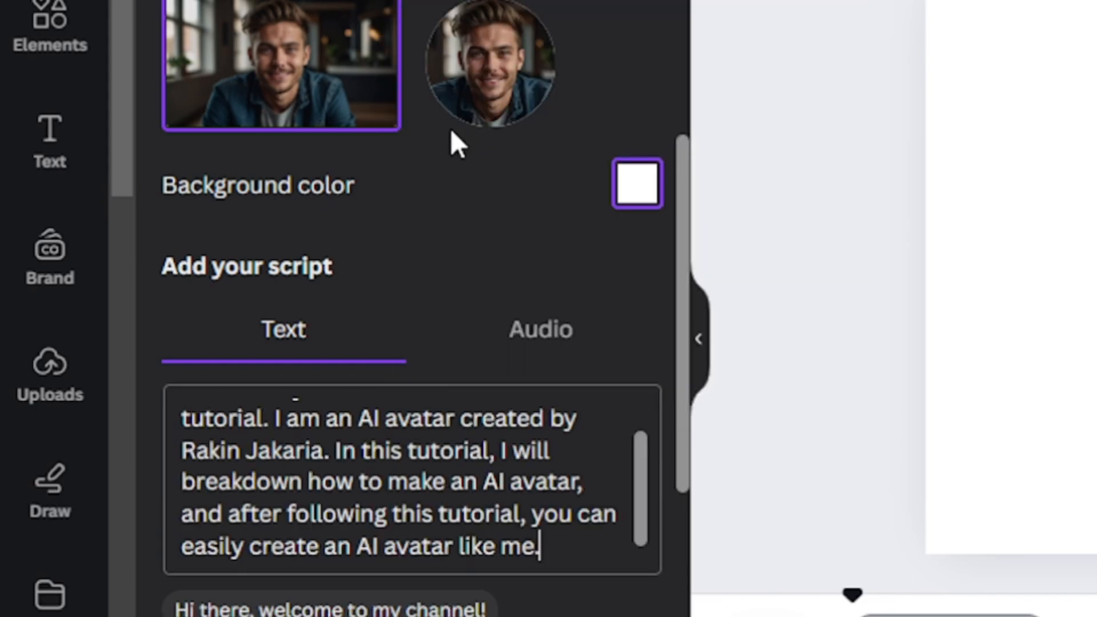
pyautogui.click(528, 343)
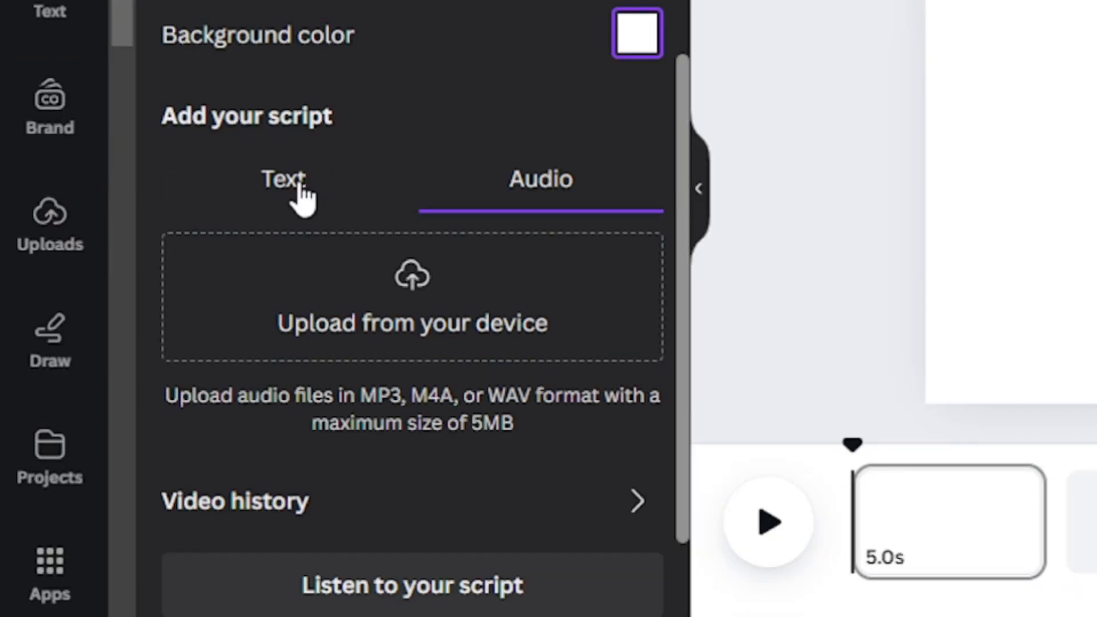
pyautogui.click(301, 197)
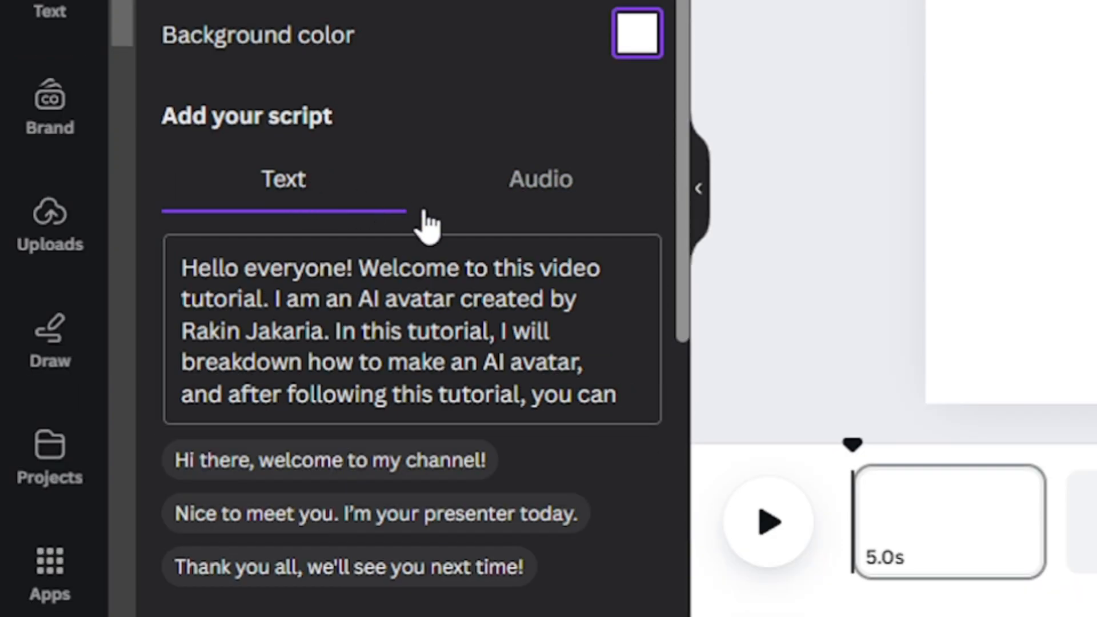
# - Filter the avatar voices to male and use the US English "Tony - Professional" voice
pyautogui.scroll(-8, 455, 228)
pyautogui.scroll(-3, 457, 240)
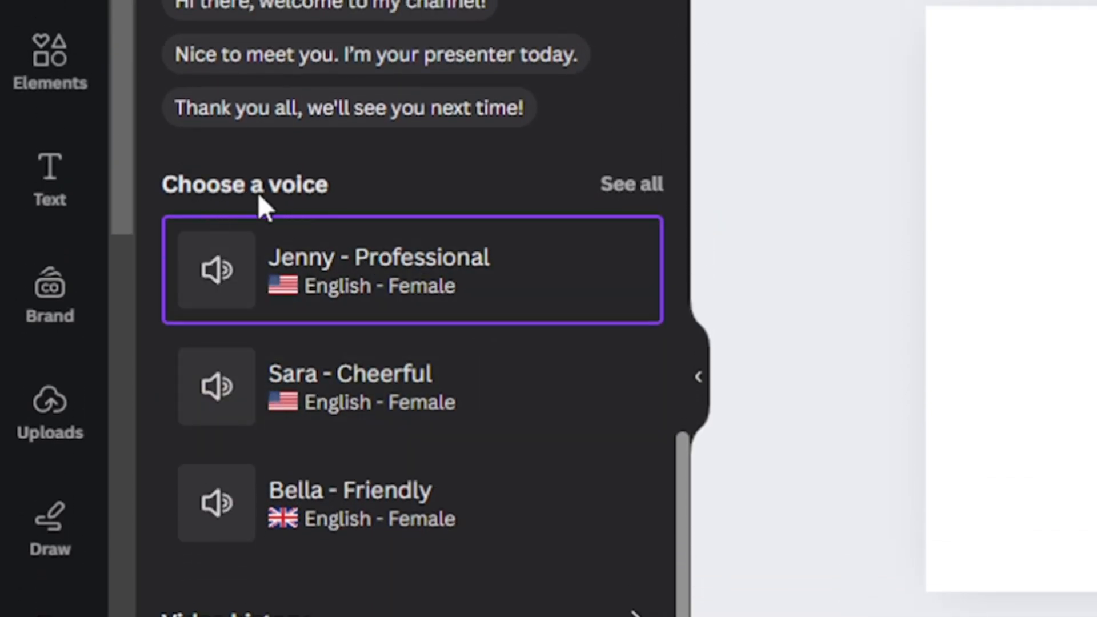
pyautogui.click(644, 192)
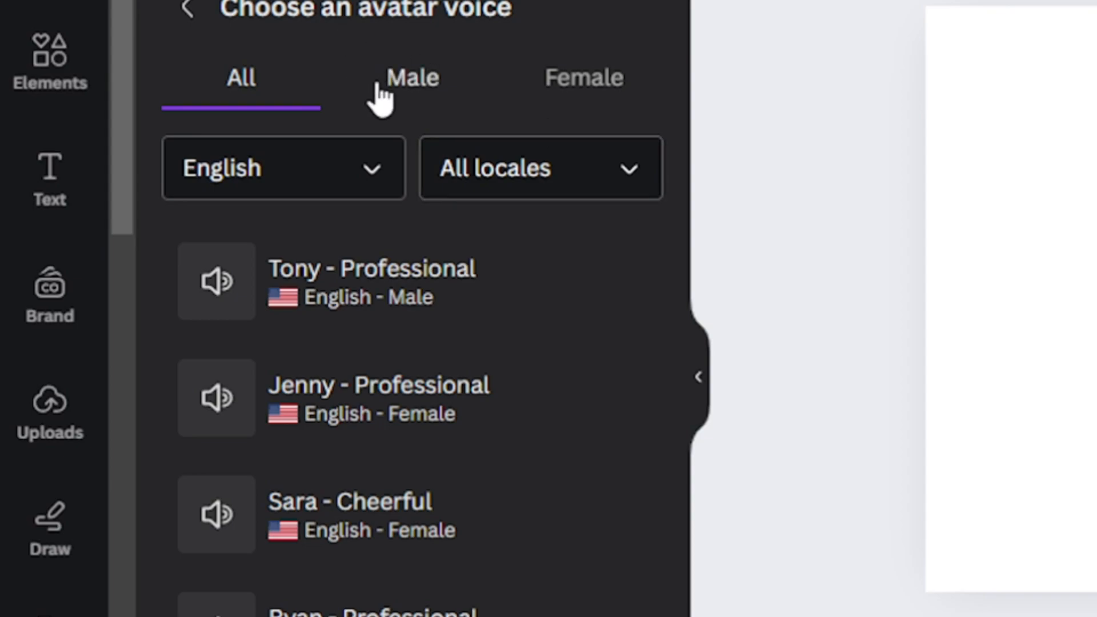
pyautogui.click(396, 96)
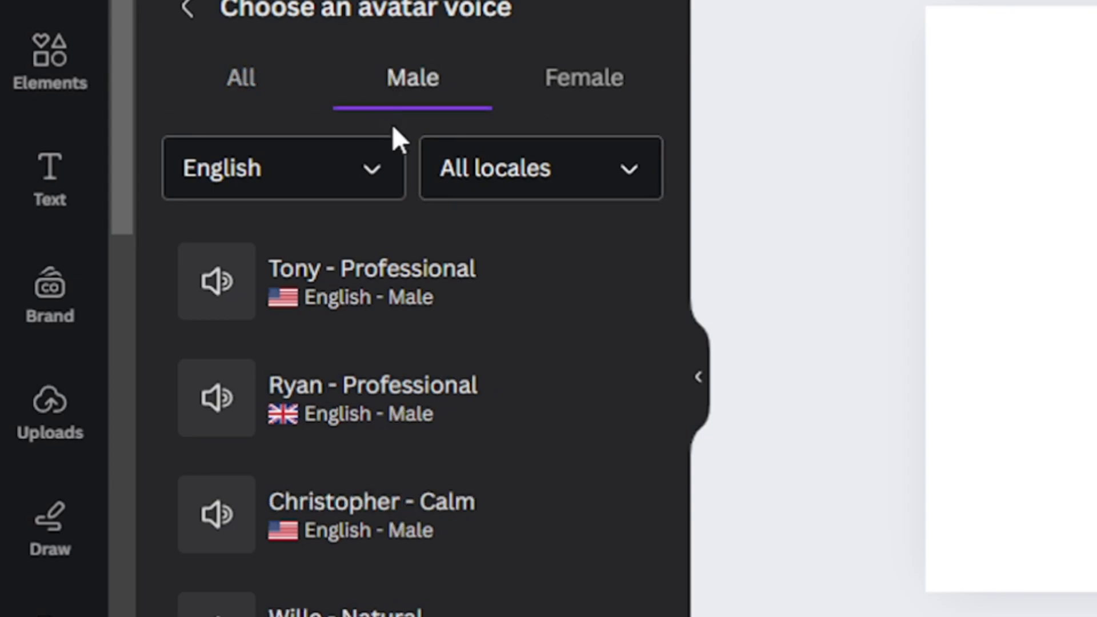
pyautogui.click(455, 311)
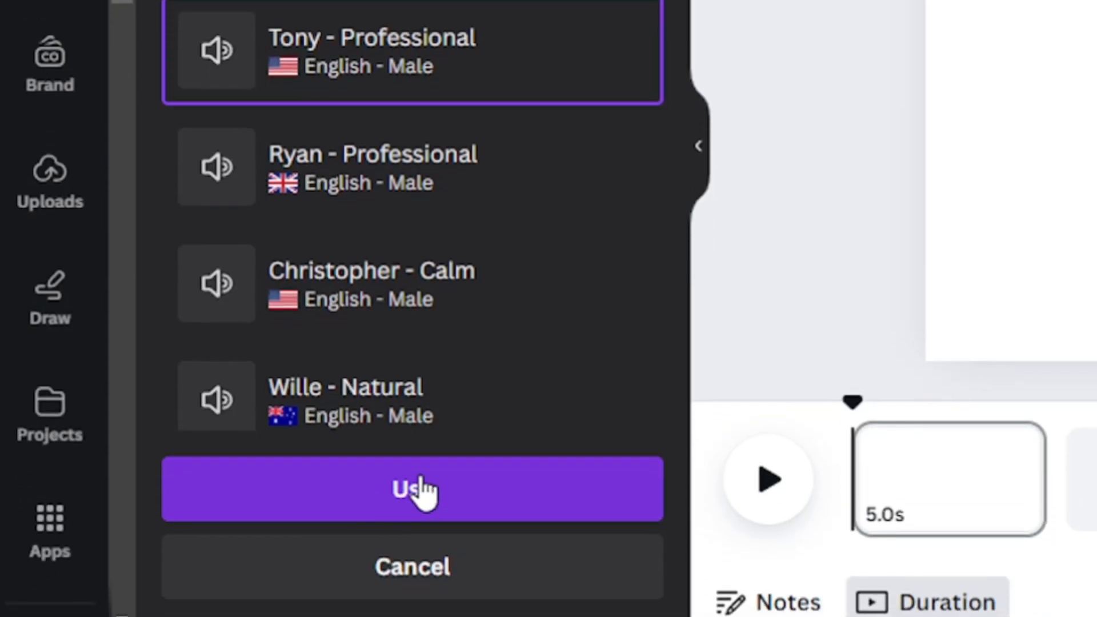
pyautogui.click(400, 535)
# - Generate the AI video of the talking avatar and add it to the design
pyautogui.scroll(-3, 414, 251)
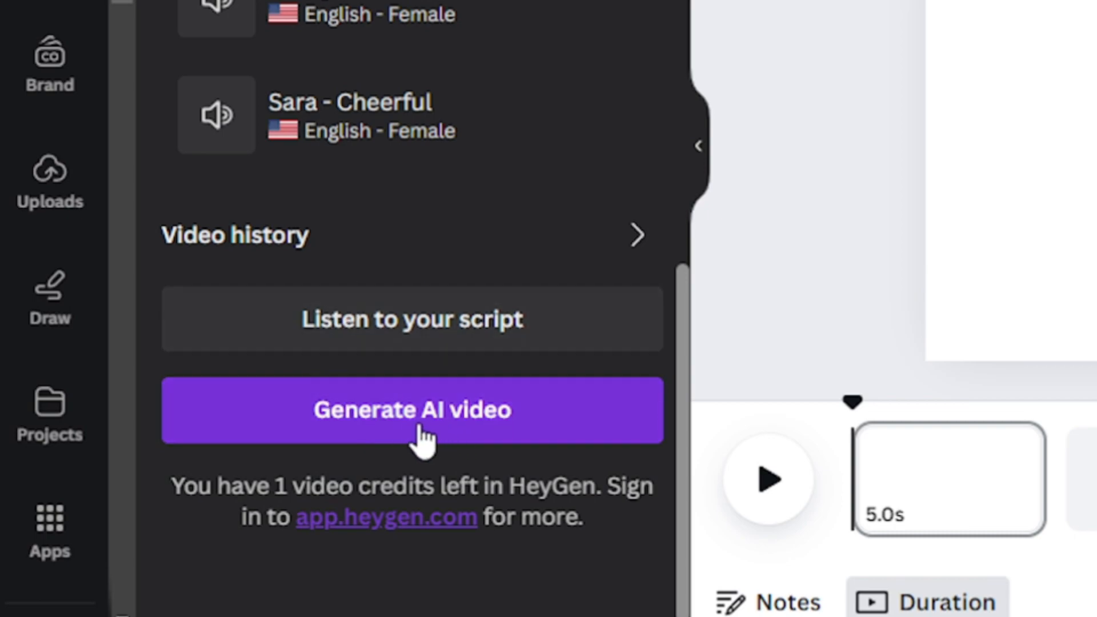
pyautogui.click(452, 428)
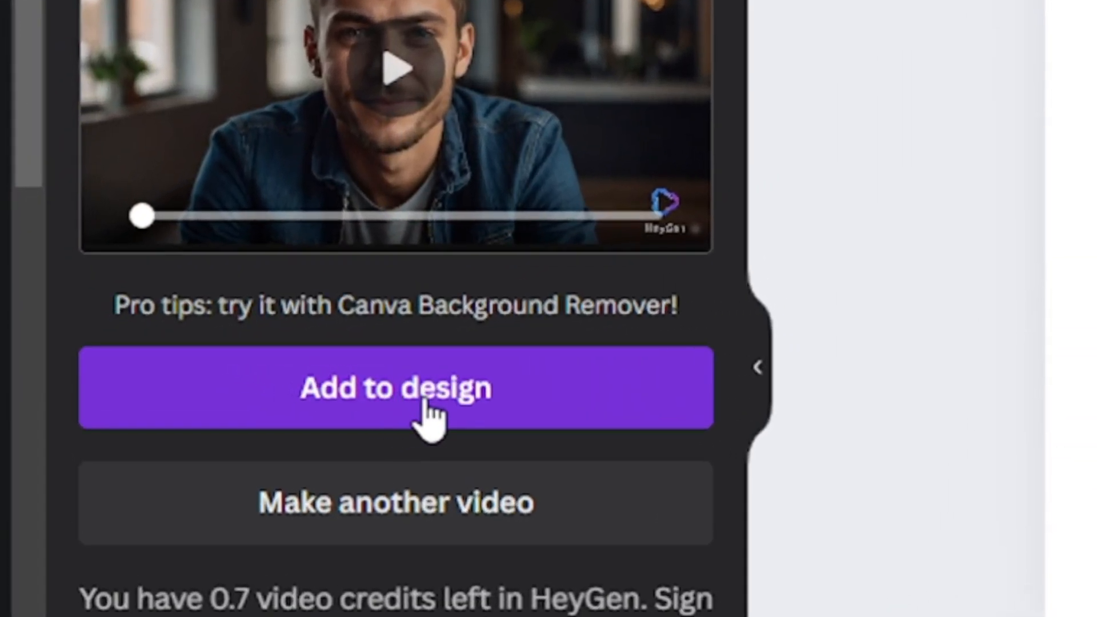
pyautogui.click(425, 403)
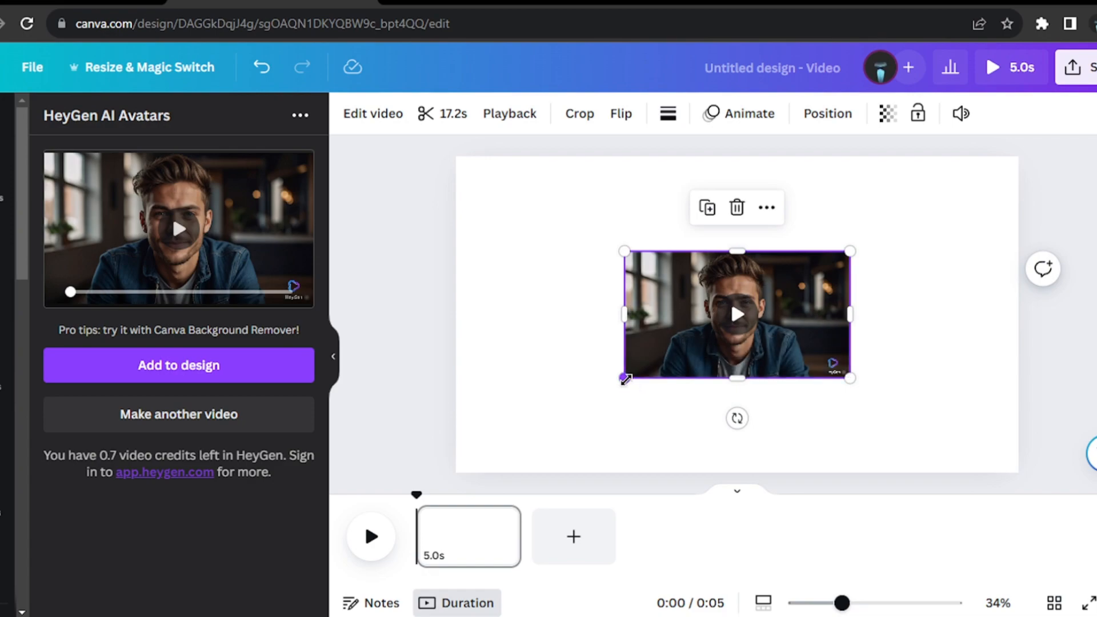
# - Enlarge the avatar video on the page and set it as the page background
pyautogui.moveTo(625, 378); pyautogui.dragTo(525, 433)
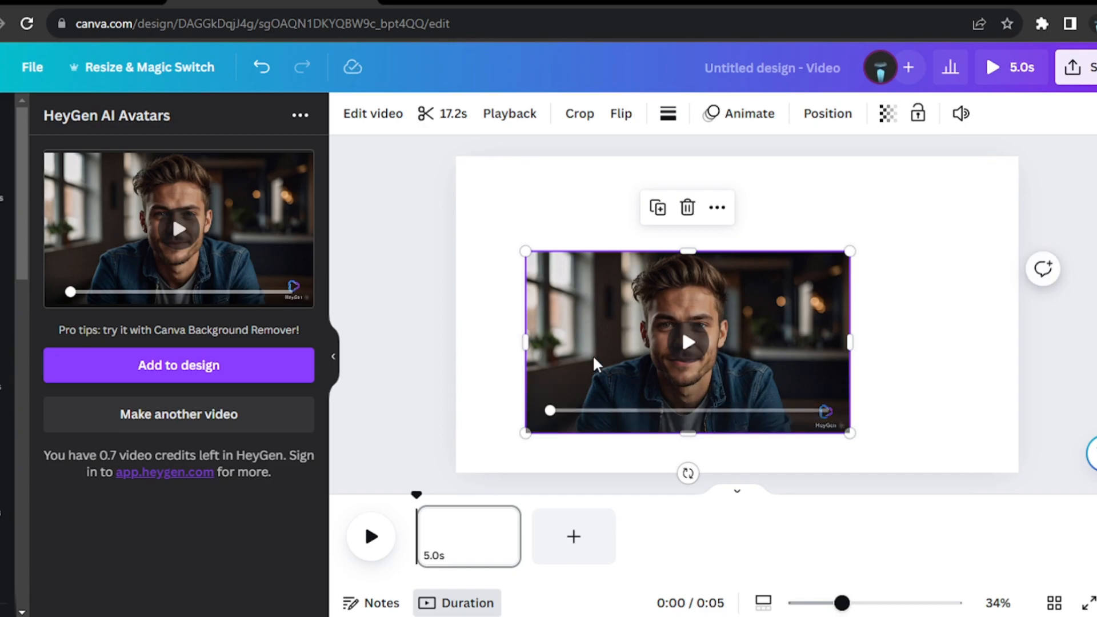
pyautogui.rightClick(595, 287)
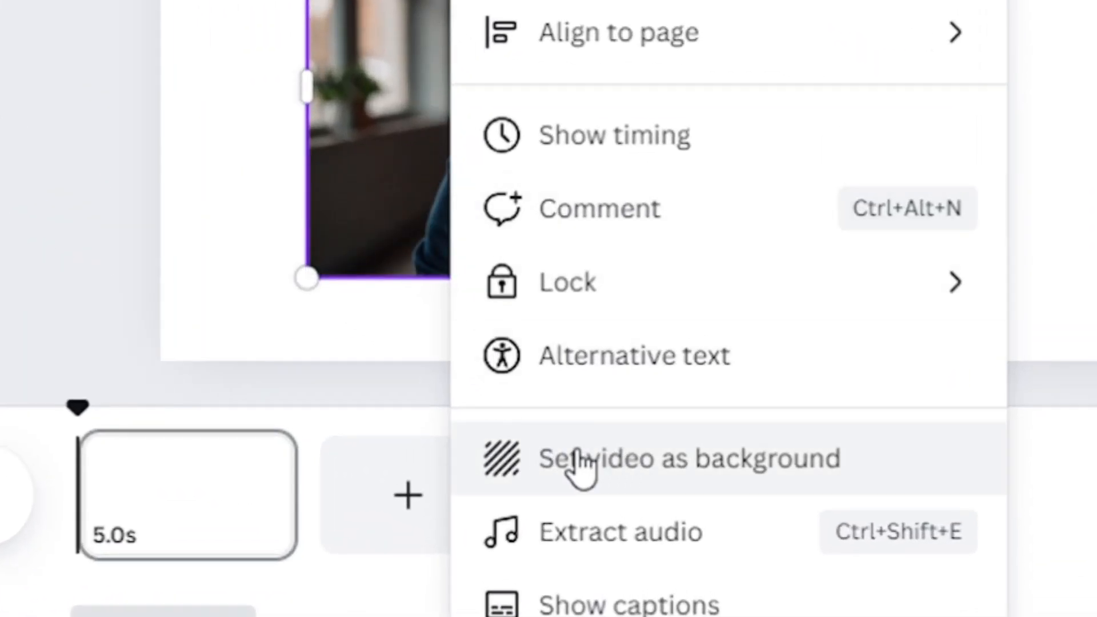
pyautogui.click(678, 466)
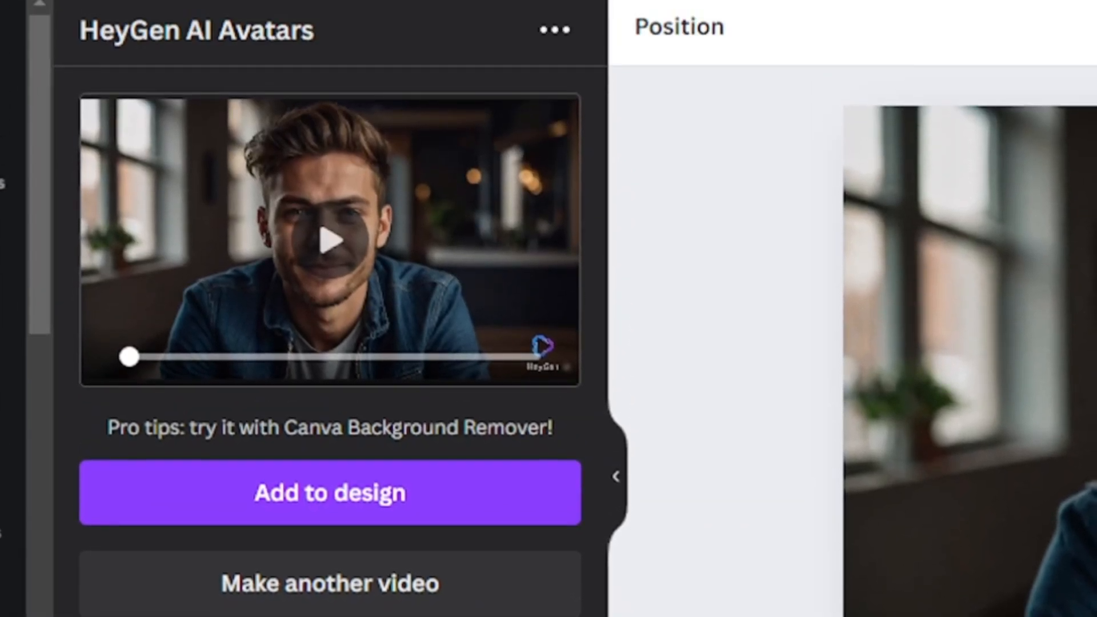
# - Remove HeyGen AI Avatars from the connected apps and open its app page again from the search results
pyautogui.click(550, 29)
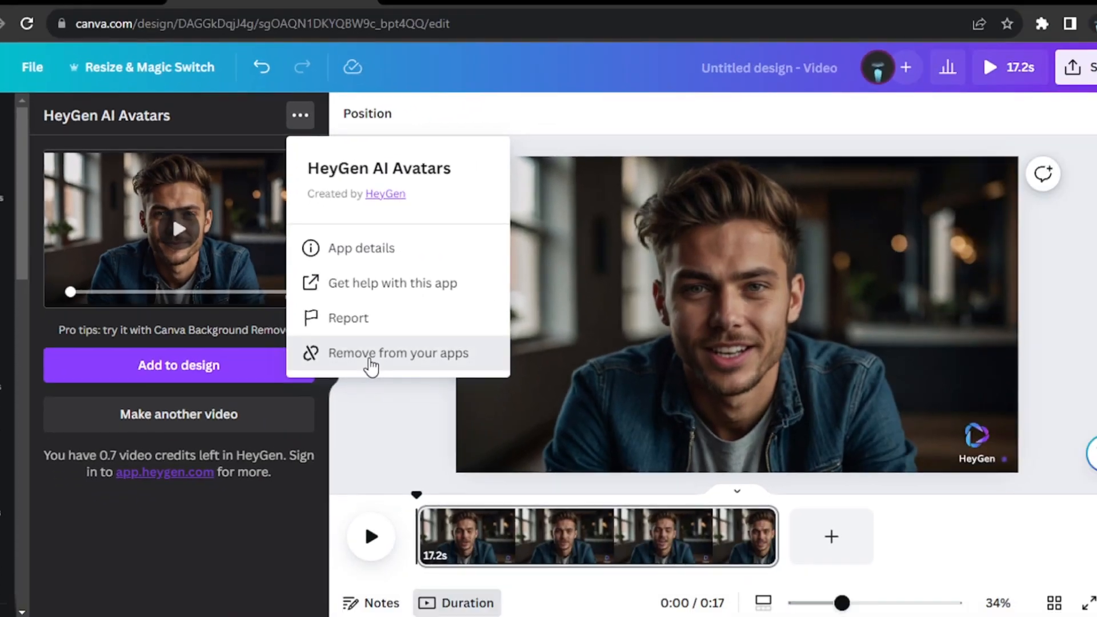
pyautogui.click(653, 480)
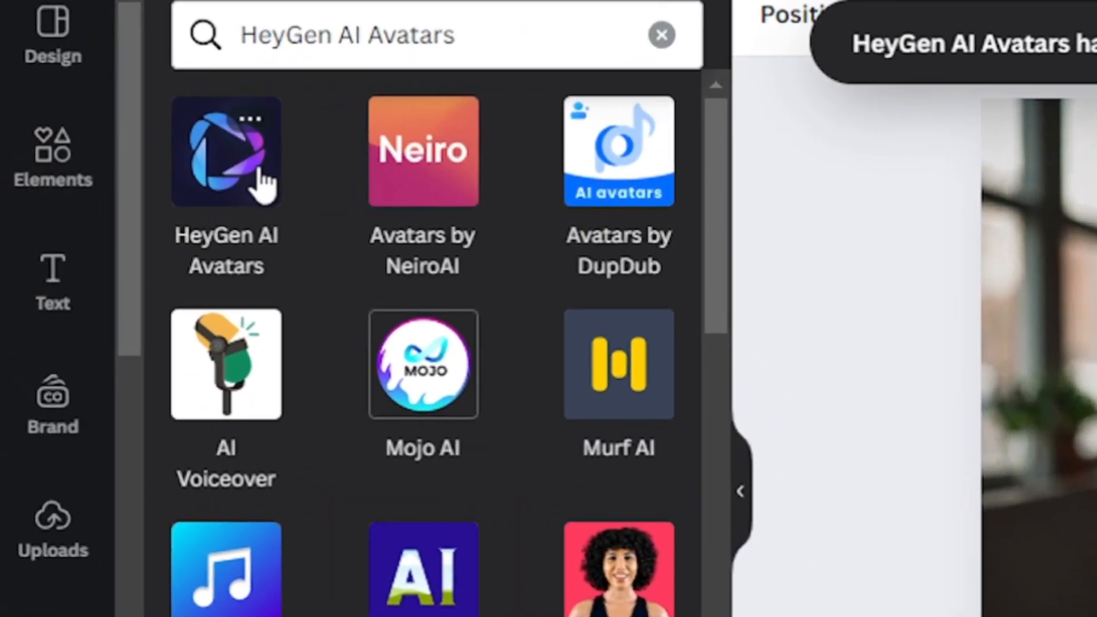
pyautogui.click(242, 188)
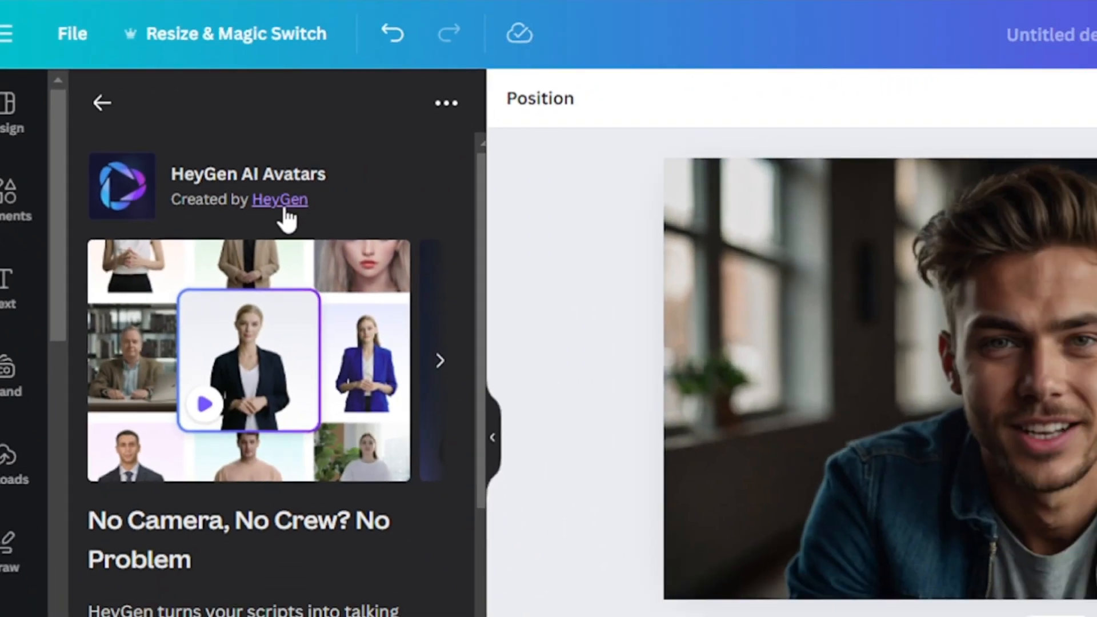
# - Go to the HeyGen website through the app's creator link and start signing up with email
pyautogui.click(628, 263)
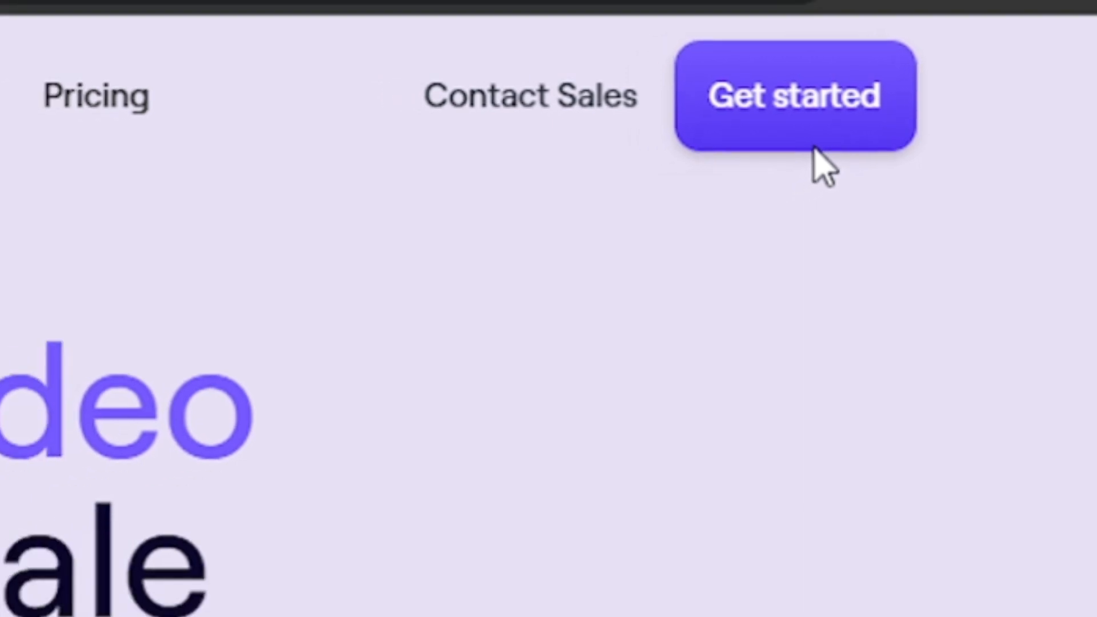
pyautogui.click(790, 149)
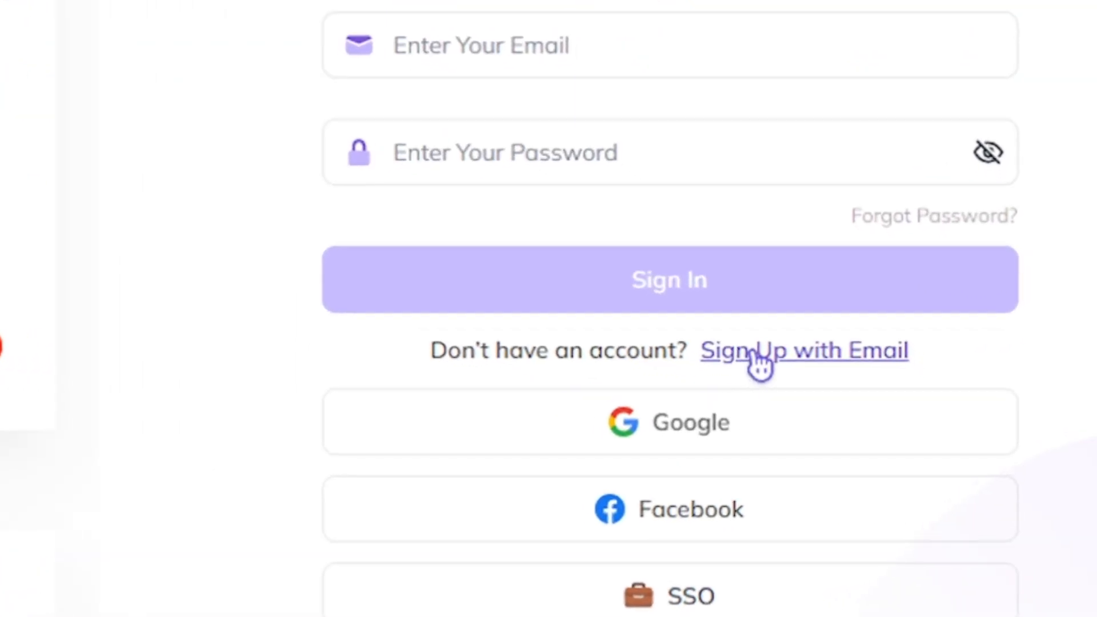
pyautogui.click(682, 328)
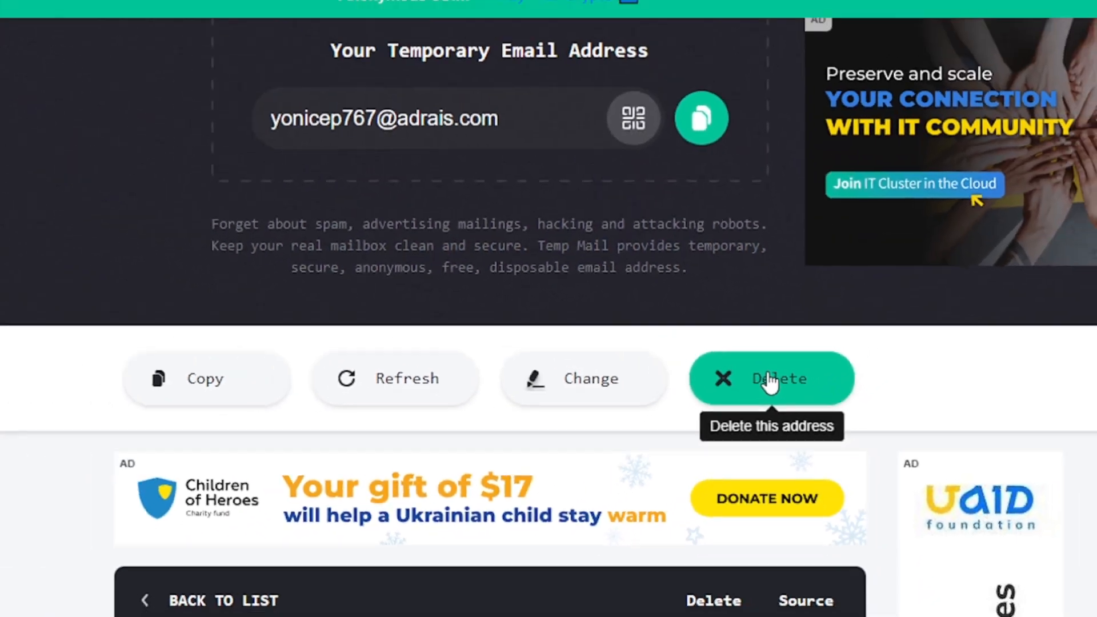
# - Switch to Temp Mail, delete the current temporary address and copy the new one
pyautogui.click(711, 326)
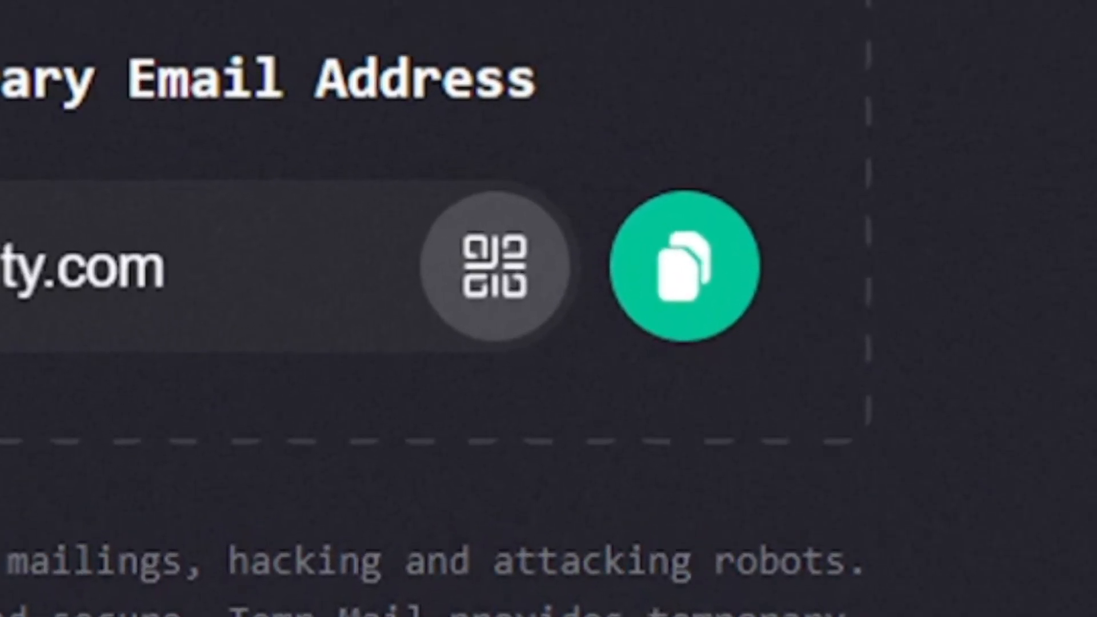
pyautogui.click(674, 283)
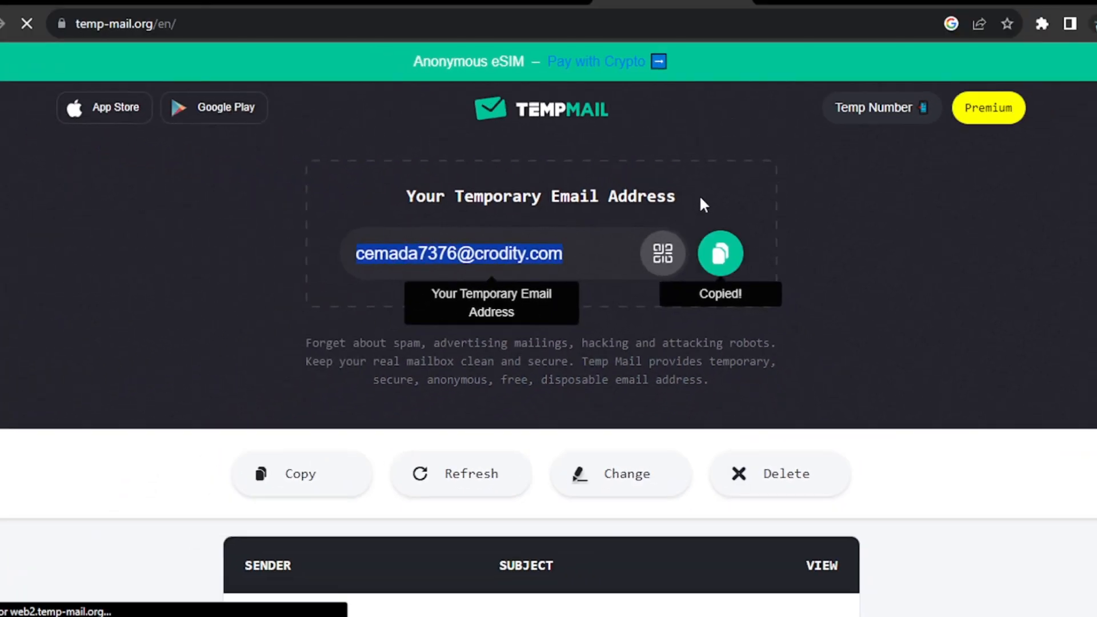
# - Return to the HeyGen sign-up form, paste the temporary address as the work email and send the verification code
pyautogui.click(532, 2)
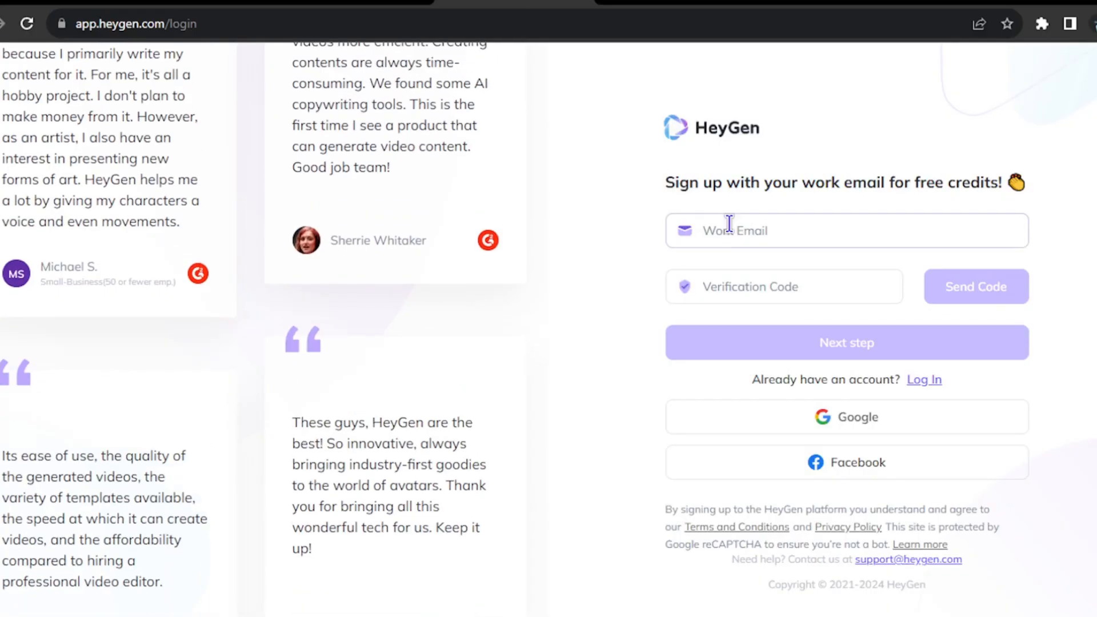
pyautogui.rightClick(731, 230)
pyautogui.click(758, 348)
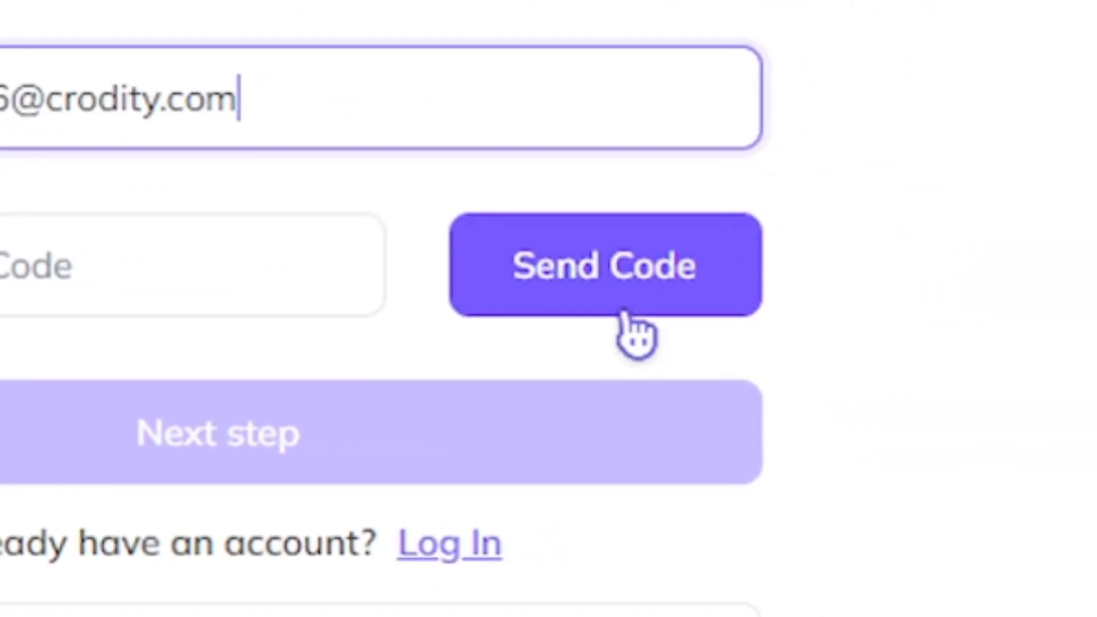
pyautogui.click(627, 308)
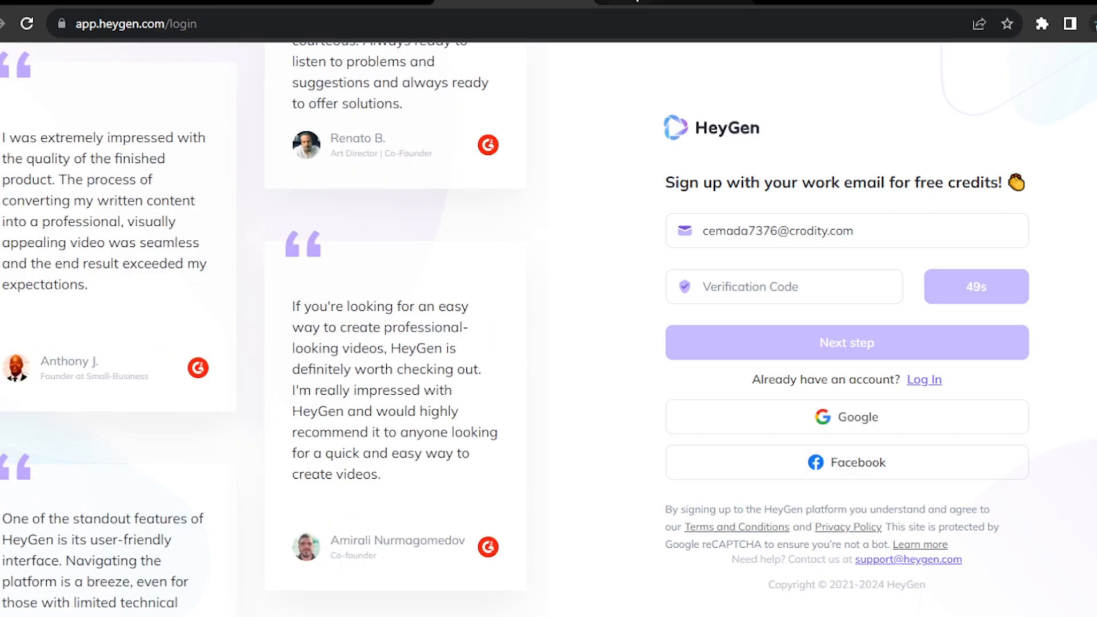
# - Switch to Temp Mail, open the HeyGen email and select its verification code for copying
pyautogui.click(647, 3)
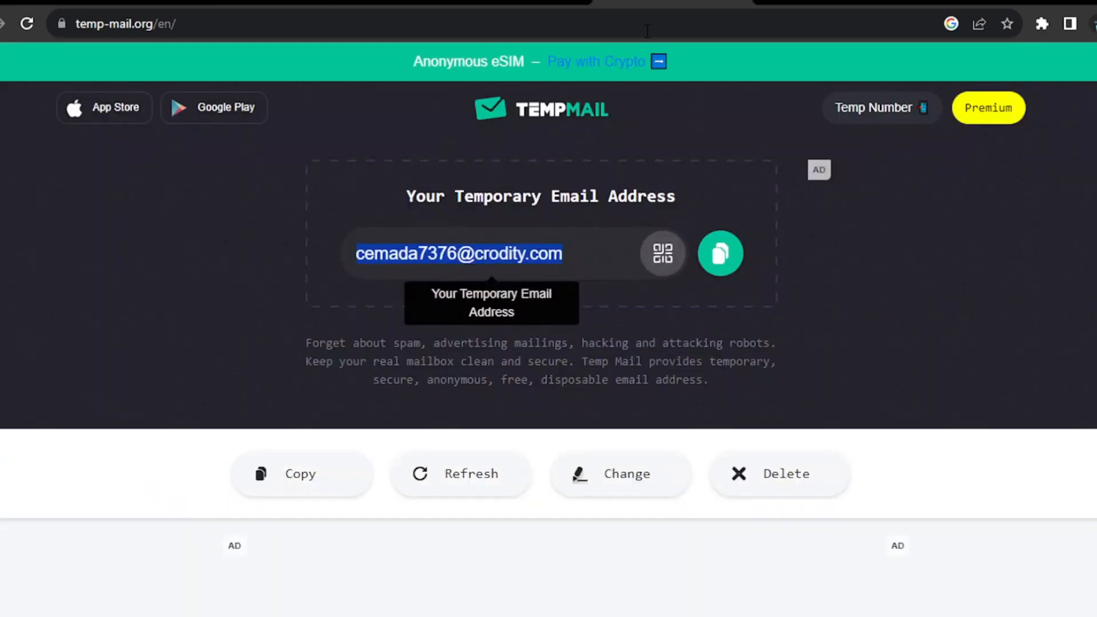
pyautogui.scroll(-8, 663, 398)
pyautogui.click(560, 197)
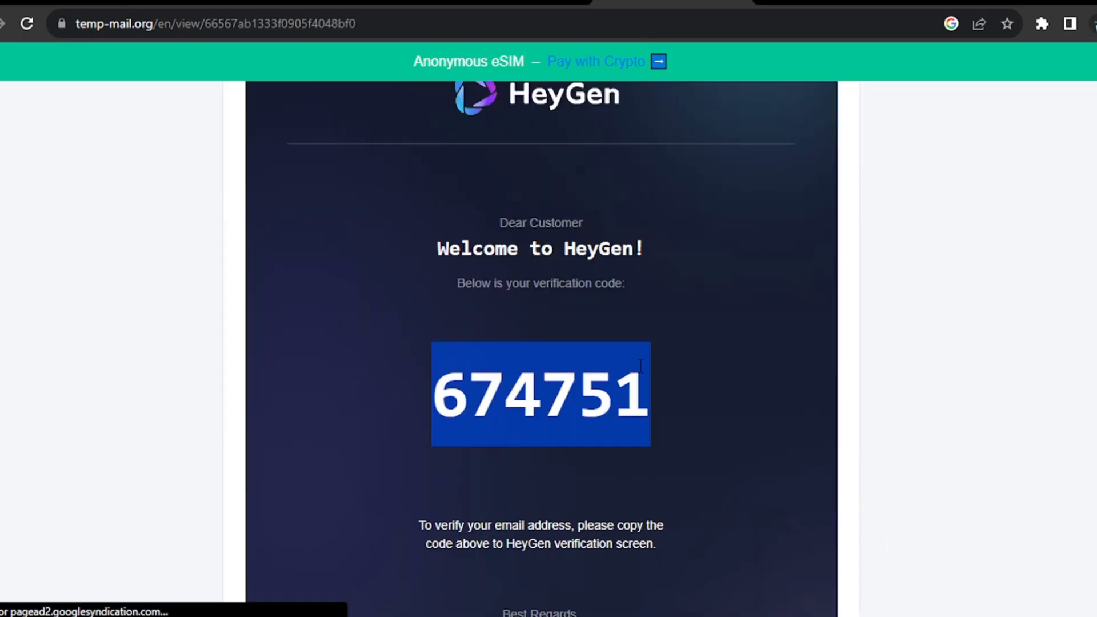
# - Return to HeyGen, enter the verification code, set and repeat the account password, and finish the sign-up
pyautogui.click(537, 3)
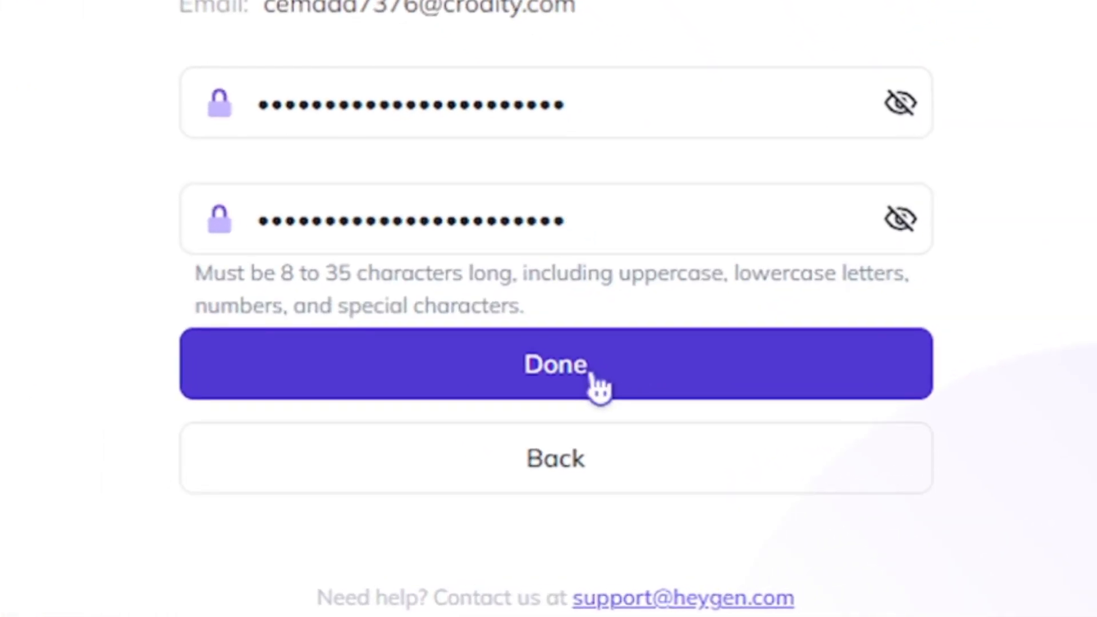
pyautogui.click(598, 388)
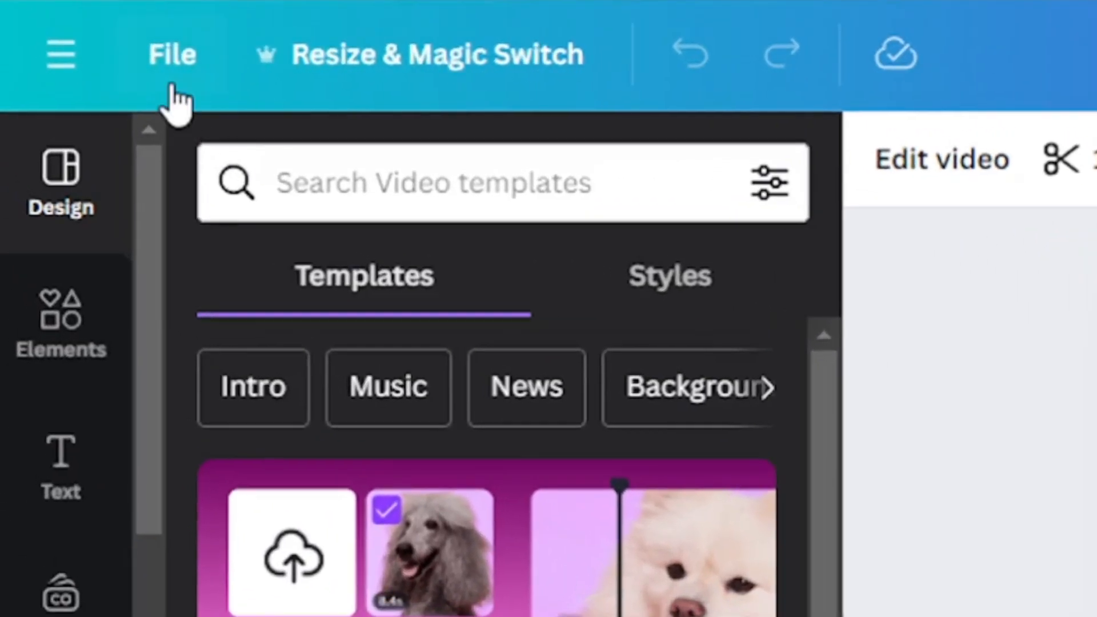
# - Download the Canva design as an MP4 video at 1080p (HD) and save it as "Copy of Untitled (1)" in New folder
pyautogui.click(32, 67)
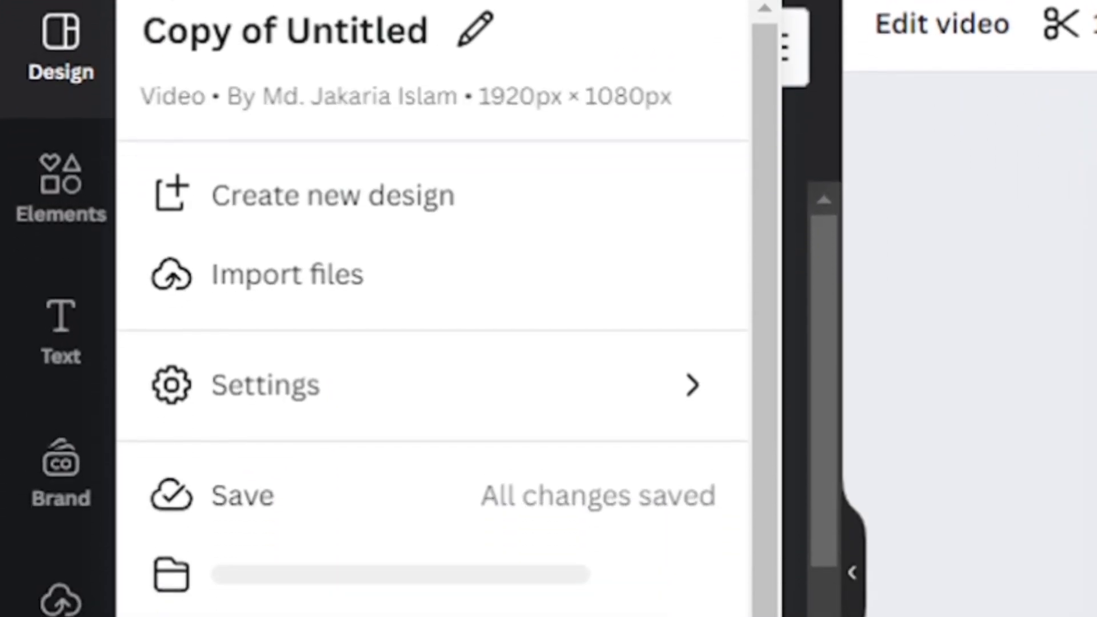
pyautogui.click(320, 425)
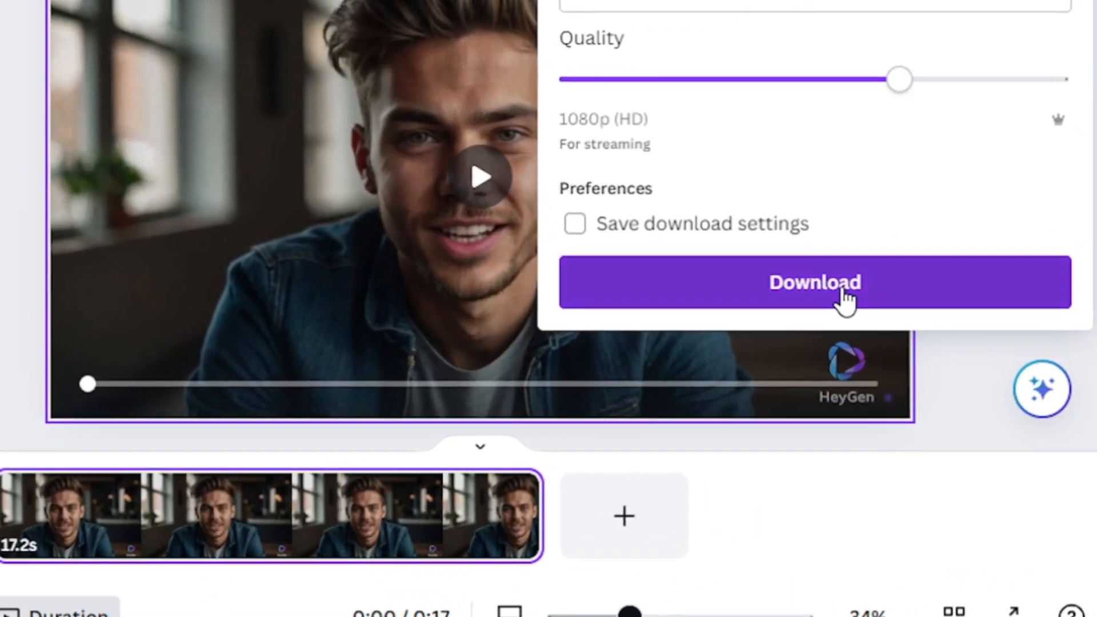
pyautogui.click(976, 330)
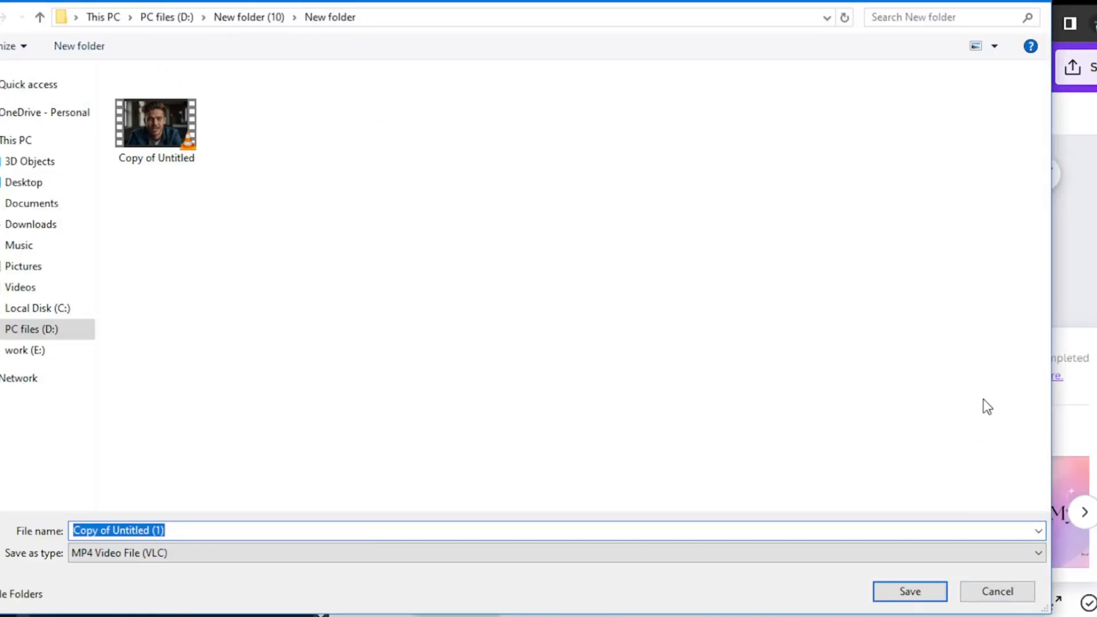
pyautogui.click(909, 594)
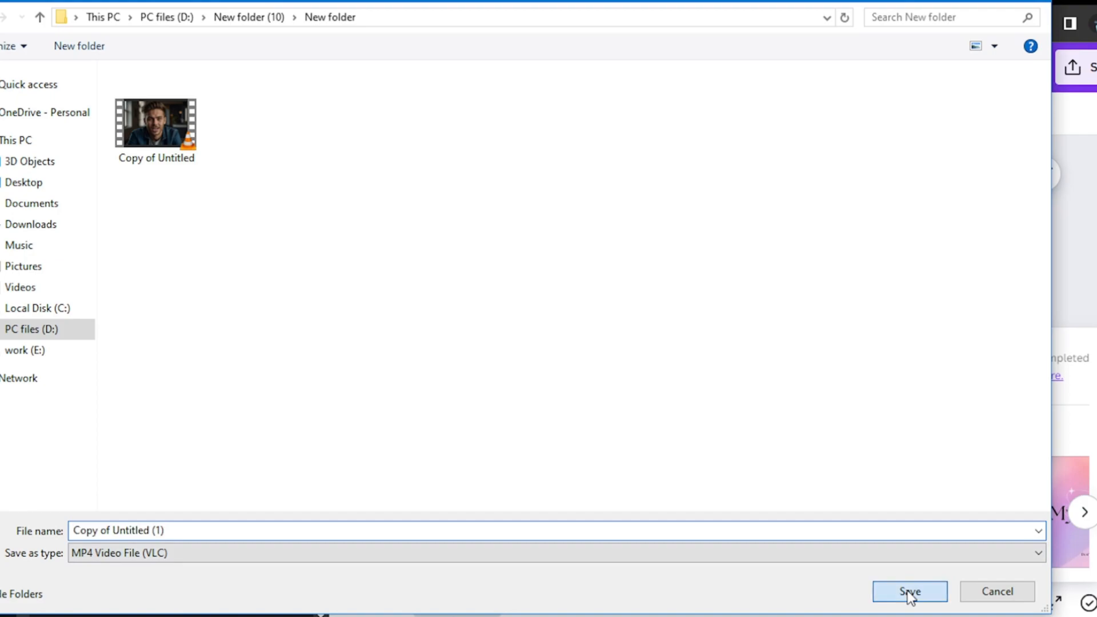